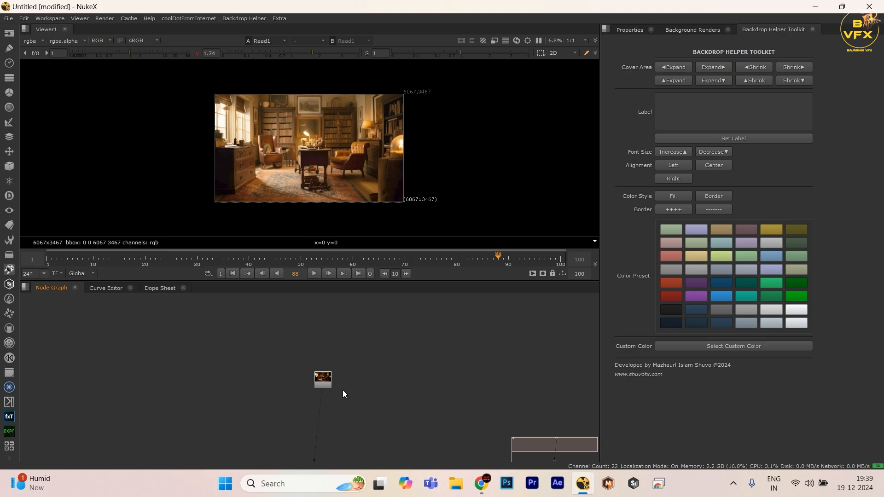
Add a Shuffle node below the Read1 image node and leave a gap between the two nodes
scroll(292, 150, "up", 1)
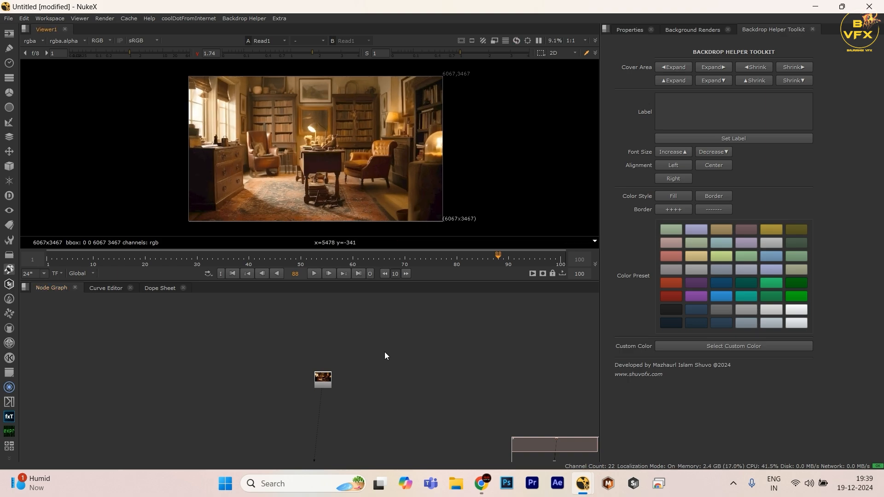
left_click_drag(385, 351, 229, 463)
key("g")
key("g")
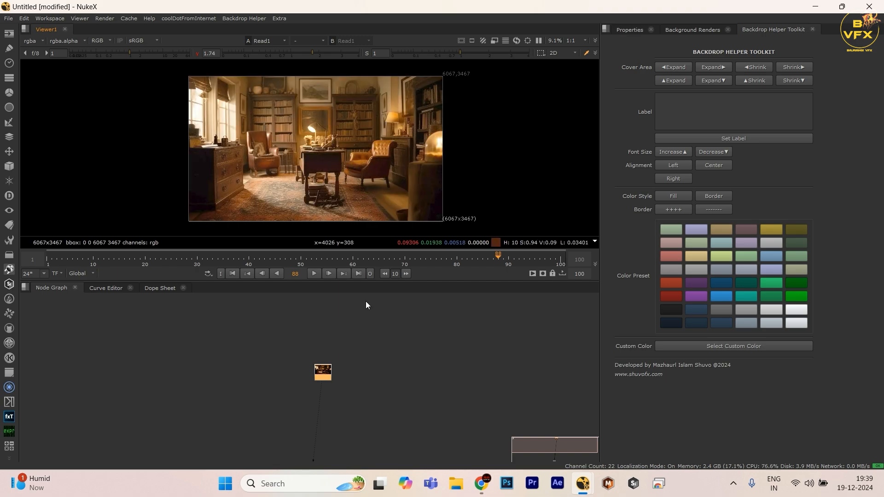
key("Tab")
type("shu")
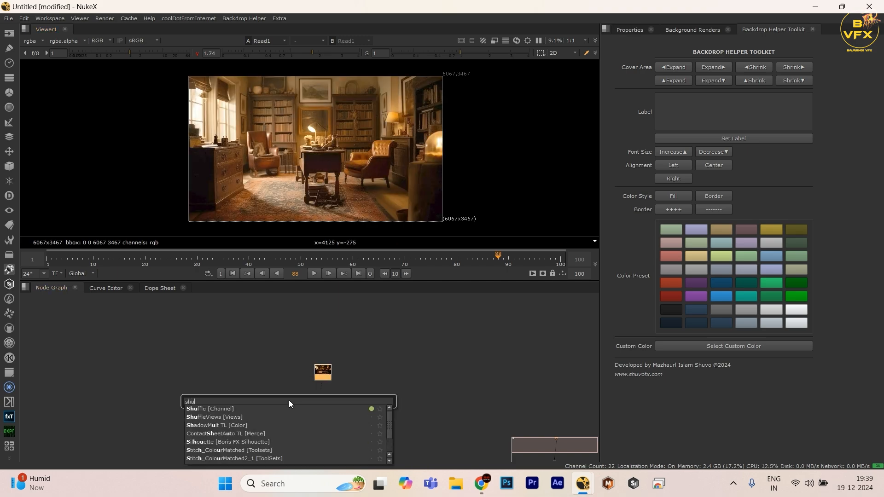
key("Return")
left_click_drag(321, 385, 320, 410)
View Read1 in the viewer and examine its green, blue, red and alpha channels one at a time
left_click_drag(372, 342, 278, 406)
key("1")
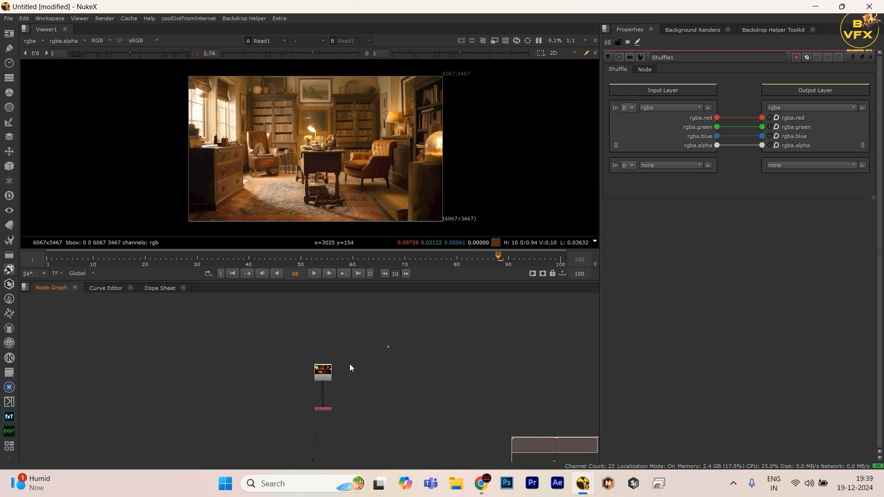
key("g")
key("b")
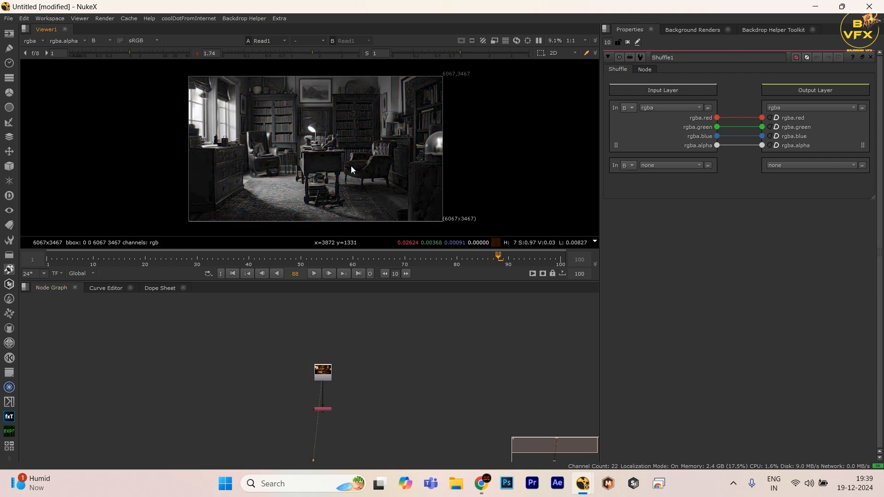
key("r")
key("a")
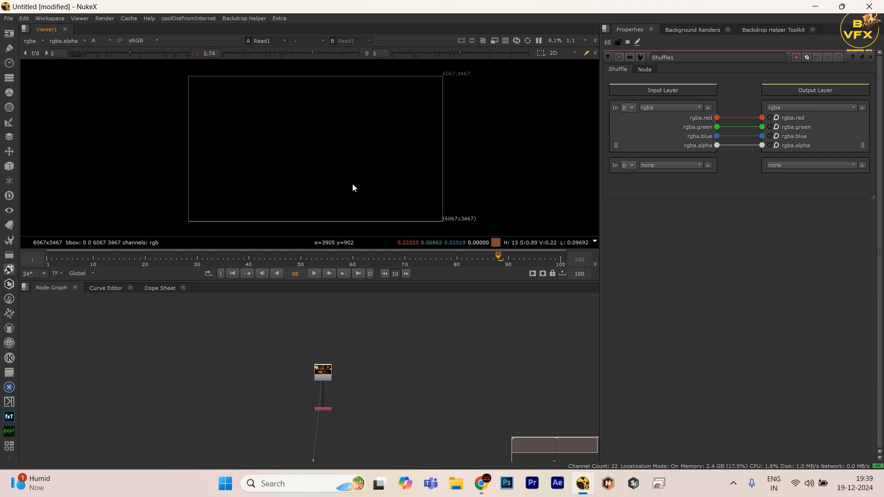
View the Shuffle1 node in RGB and route its red input to the red, green, blue and alpha outputs
left_click(326, 409)
key("1")
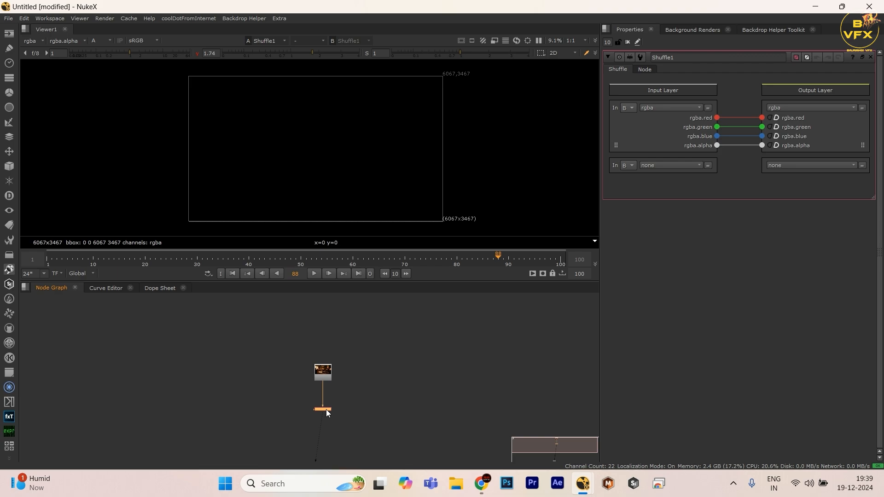
key("a")
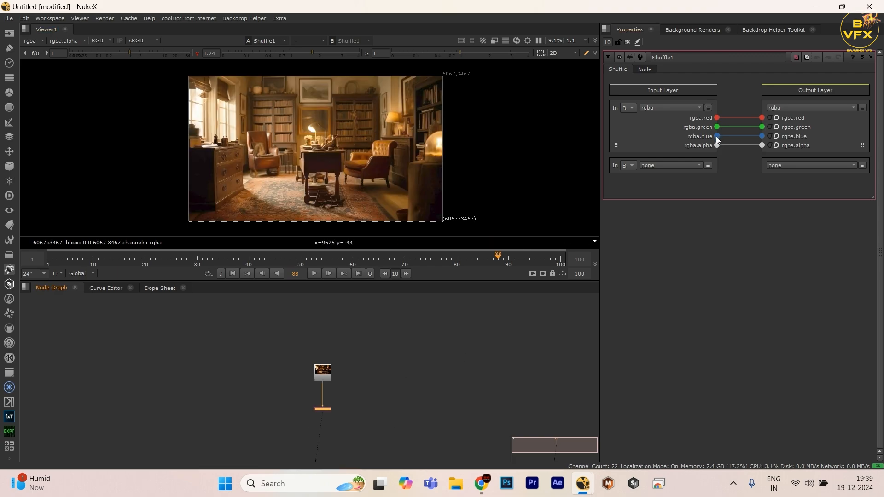
left_click_drag(716, 118, 749, 149)
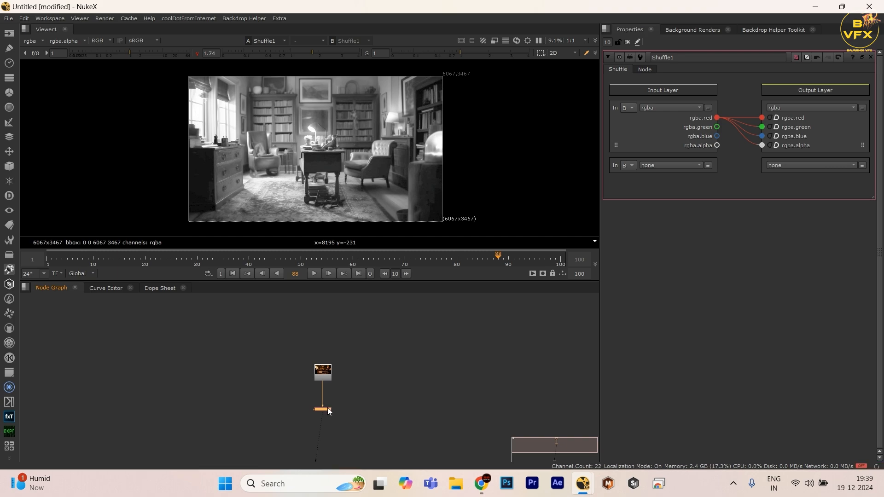
left_click_drag(328, 408, 328, 402)
key("Tab")
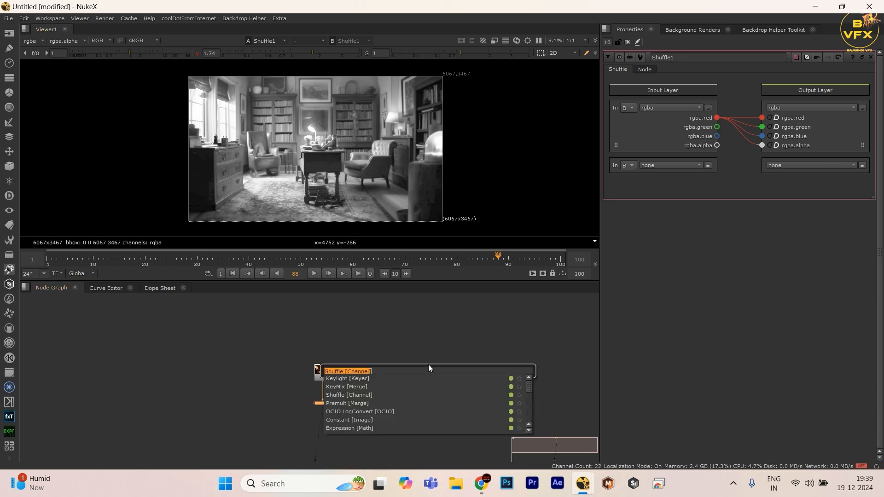
type("ket")
left_click(347, 406)
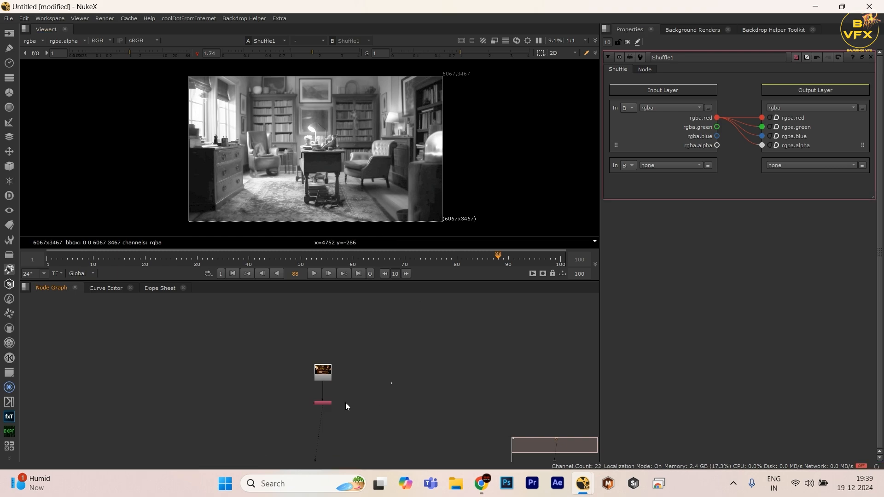
Add a Grade node below Shuffle1 and limit the Properties panel to 1 open node
key("g")
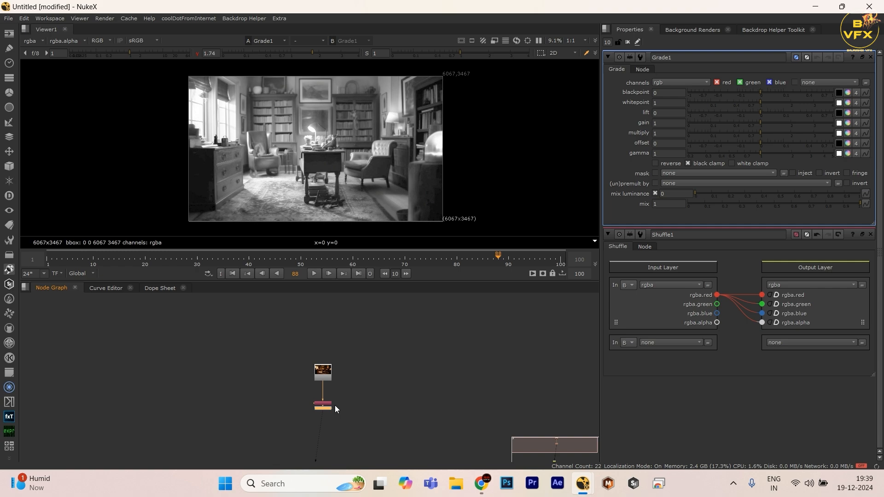
left_click(327, 434)
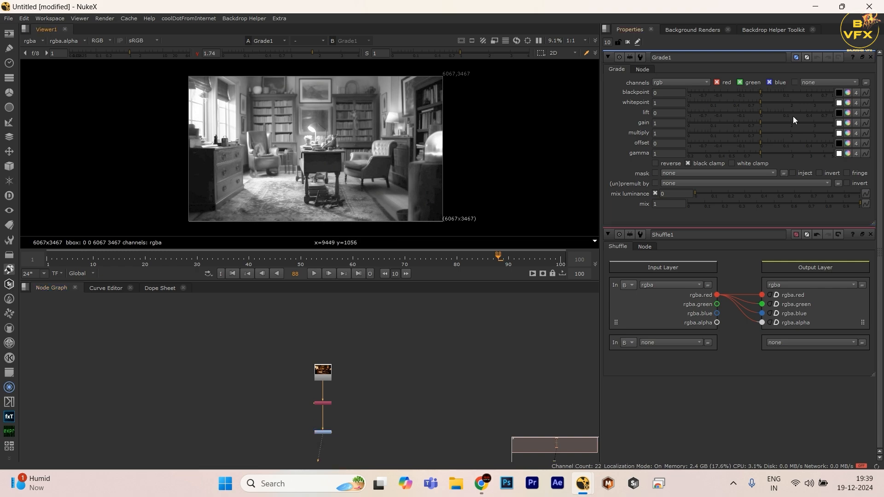
double_click(609, 42)
type("1")
left_click(315, 402)
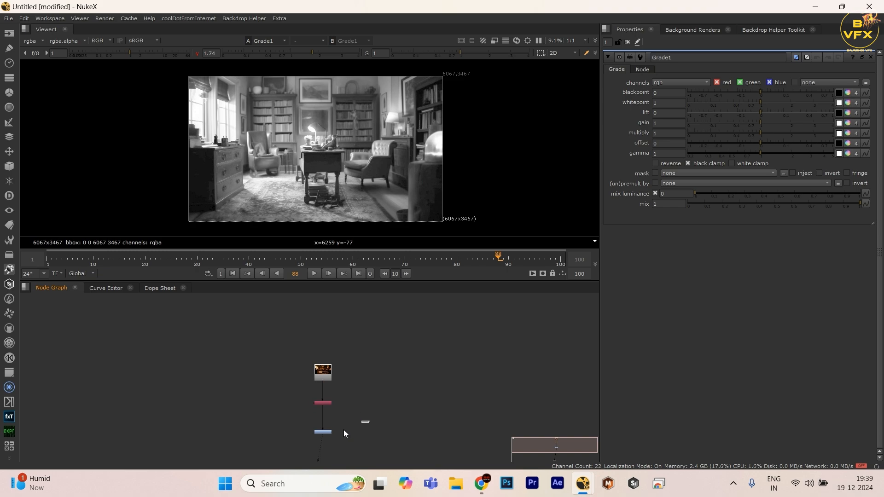
Set the Grade1 node's channels to alpha
left_click(325, 432)
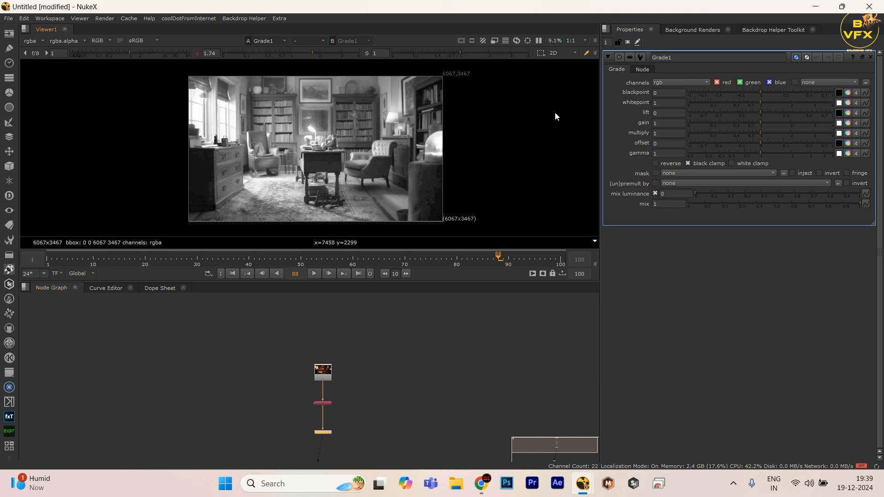
left_click(664, 82)
left_click(673, 124)
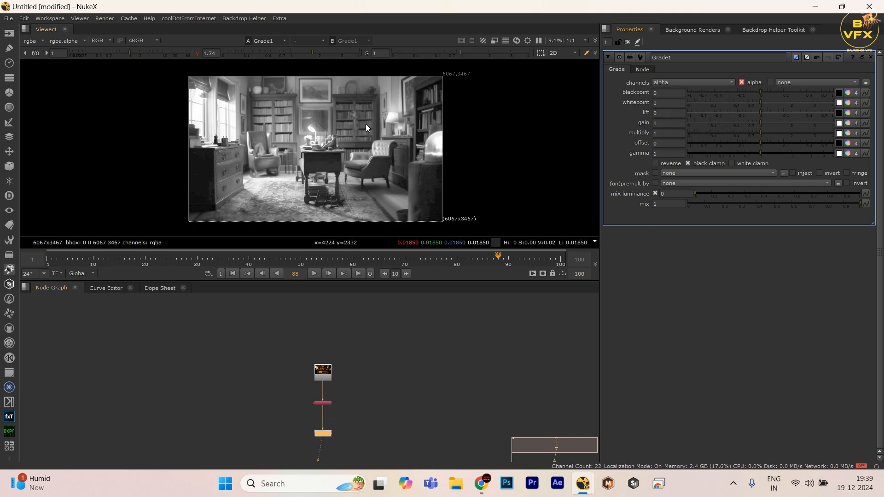
With the viewer showing alpha, set Grade1's blackpoint to about -0.0002 and whitepoint to 0.8
mouse_move(763, 93)
left_mouse_down()
mouse_move(771, 89)
mouse_move(759, 93)
left_mouse_up()
key("a")
left_click(752, 102)
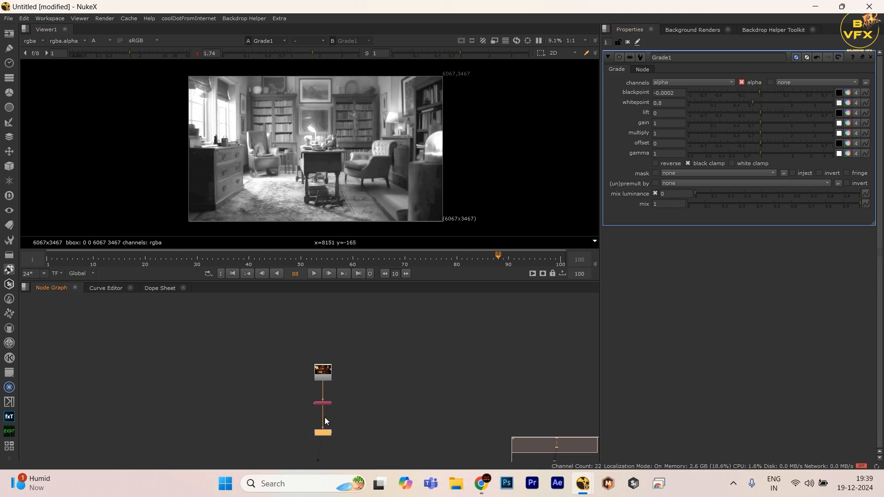
Add an Invert node after the Grade1 node
key("Tab")
type("invert")
key("Return")
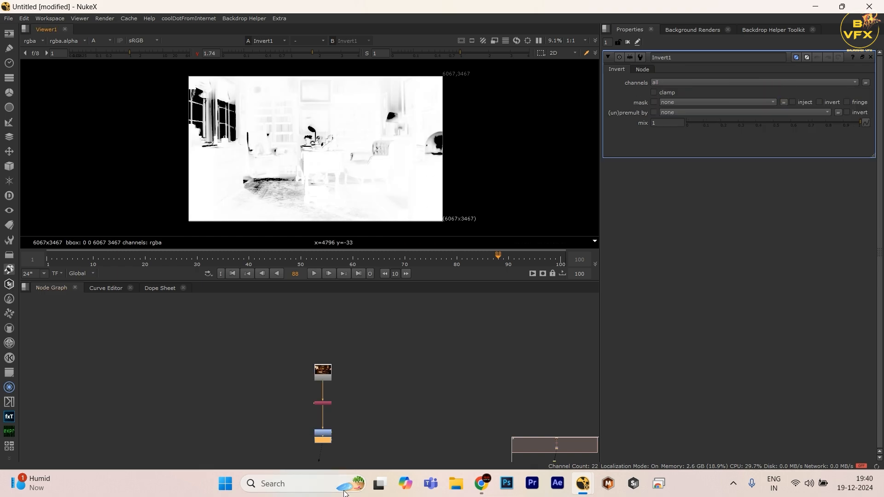
Set Grade1's blackpoint to -0.06, whitepoint to 0.8, gain to 0.7 and offset to 0.09, and enable white clamp
scroll(331, 389, "up", 5)
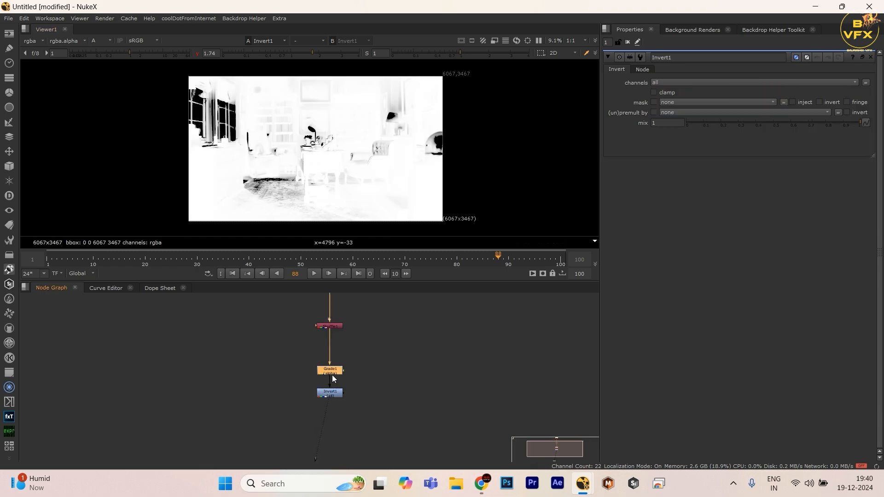
double_click(333, 374)
left_click(755, 104)
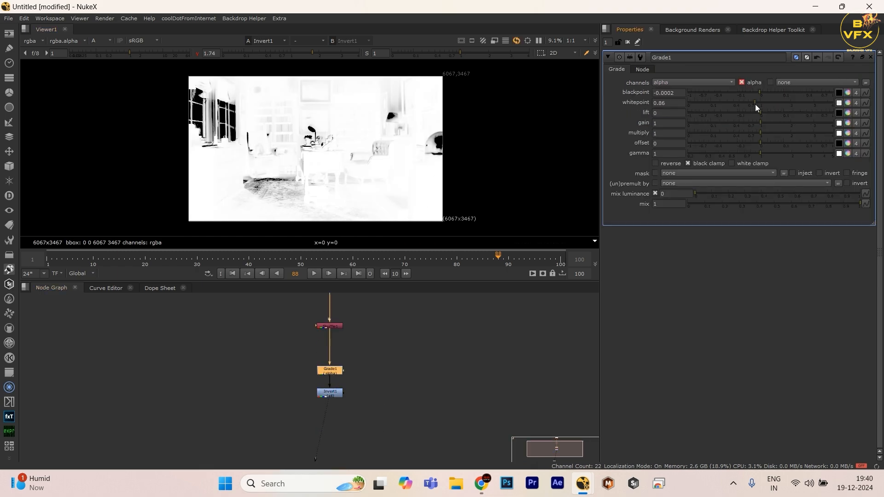
mouse_move(755, 104)
left_mouse_down()
mouse_move(775, 90)
mouse_move(742, 92)
left_mouse_up()
left_click_drag(761, 123, 783, 143)
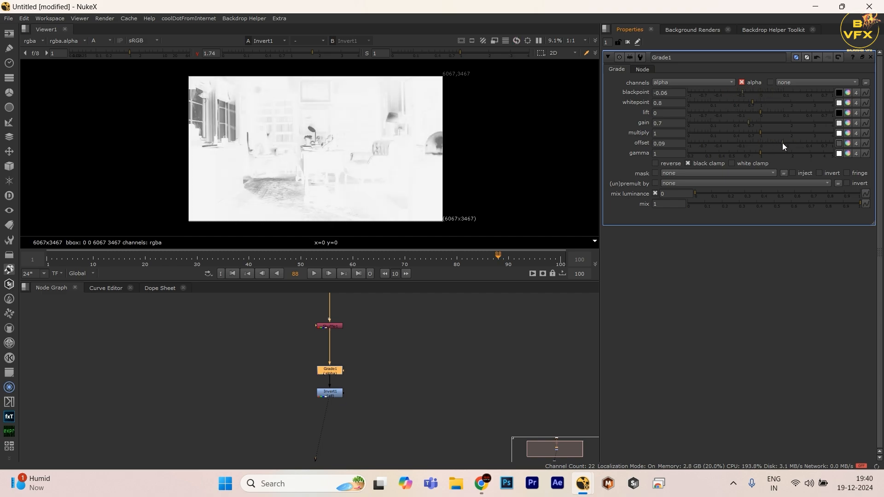
left_click(742, 164)
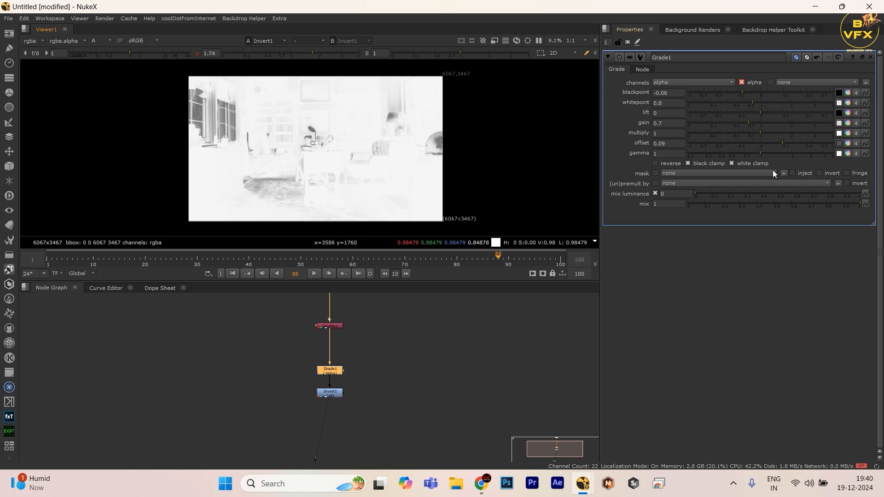
Add a Clamp node after the Invert1 node
left_click(329, 392)
key("Tab")
type("clamp")
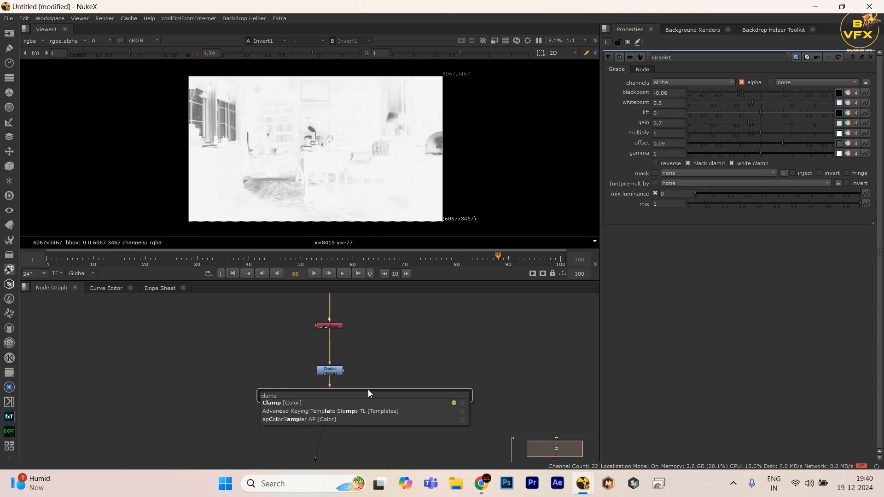
key("Return")
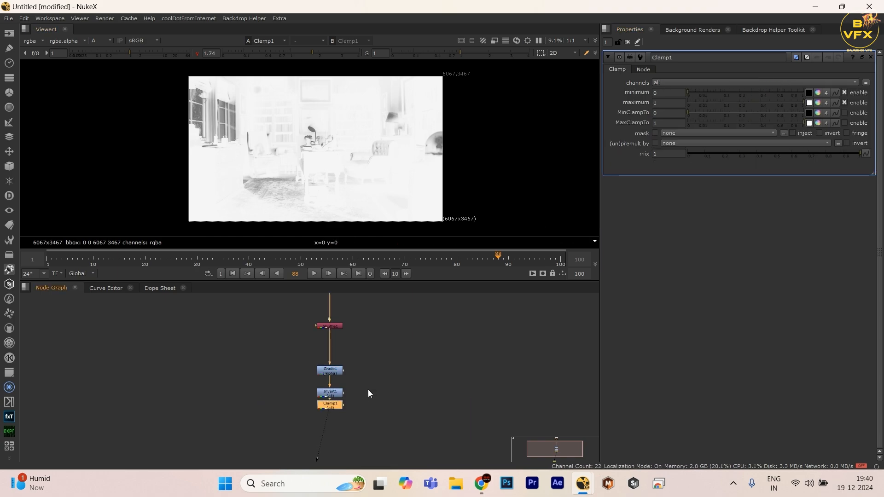
Delete the Clamp1 and Invert1 nodes, and view Grade1 with its properties open
left_click_drag(382, 364, 304, 383)
key("1")
left_click(336, 372)
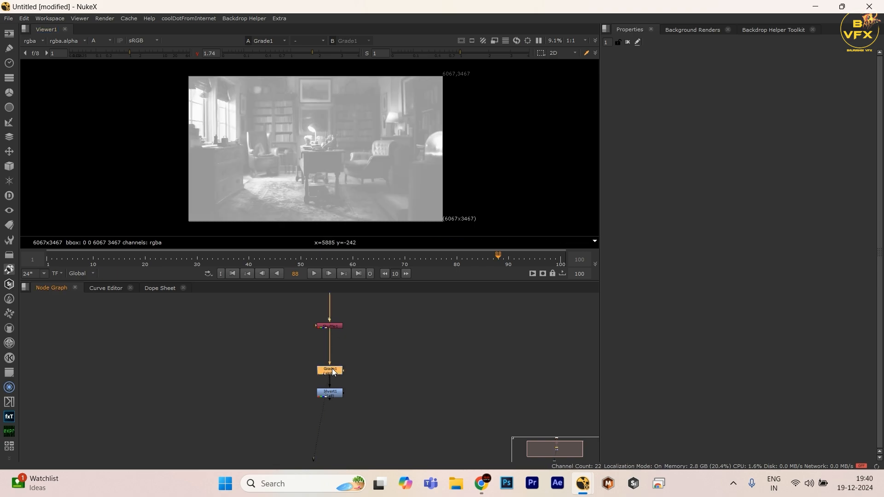
double_click(334, 372)
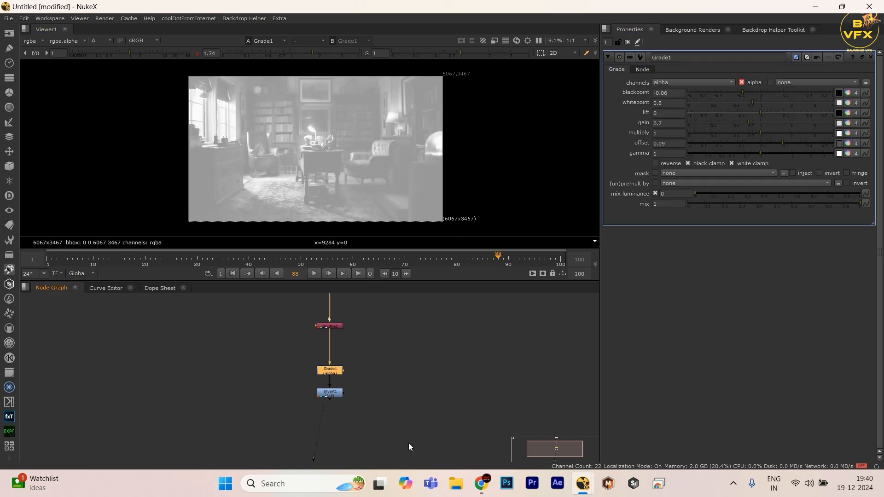
left_click_drag(385, 366, 264, 423)
key("Delete")
Reset Grade1's gain and offset to their defaults, and set blackpoint to 0.002, whitepoint to 0.9 and lift to 0.006
left_click(767, 123, "ctrl")
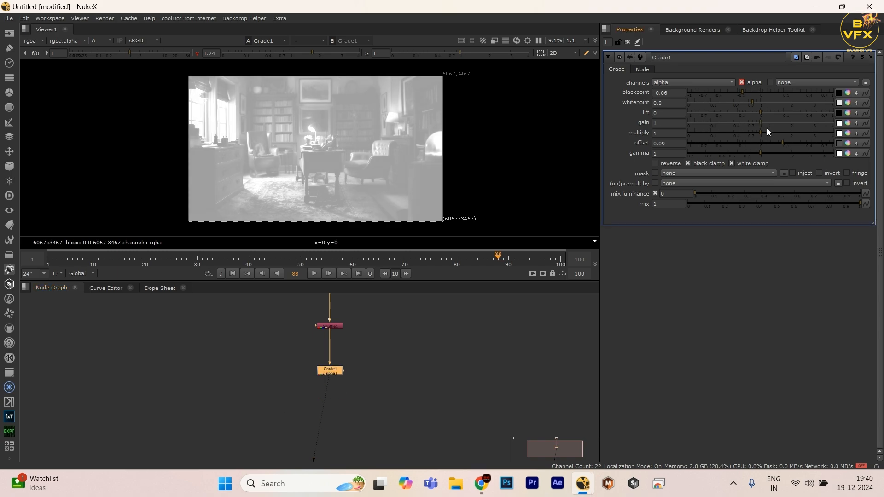
left_click(764, 142, "ctrl")
left_click(766, 103, "ctrl")
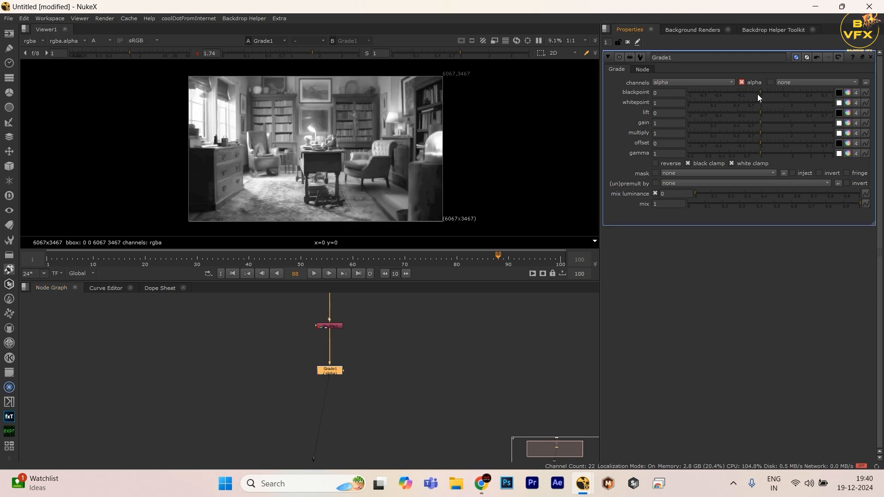
left_click_drag(758, 94, 767, 112)
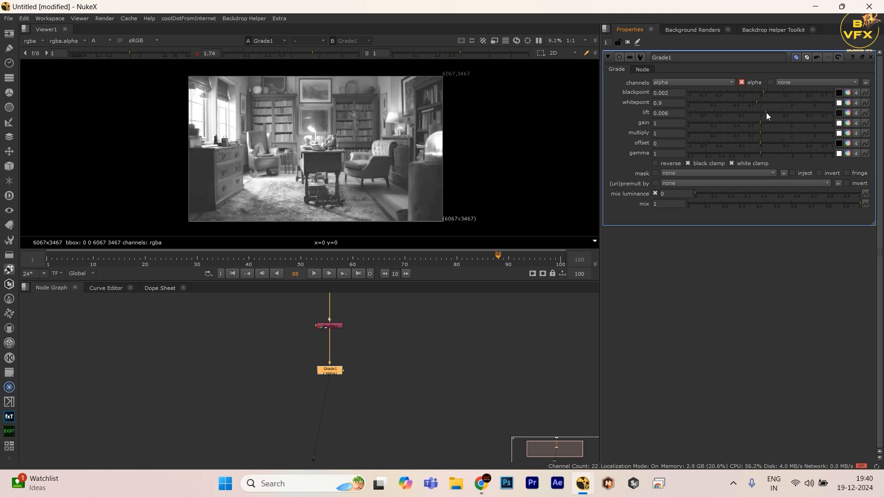
Move the Shuffle1 and Grade1 nodes together to the left, out from under the Read1 node
left_click_drag(398, 325, 241, 402)
scroll(336, 401, "up", 1)
mouse_move(370, 355)
left_mouse_down()
mouse_move(335, 400)
mouse_move(274, 418)
left_mouse_up()
left_click(290, 367)
left_click(290, 419, "shift")
scroll(328, 398, "down", 3)
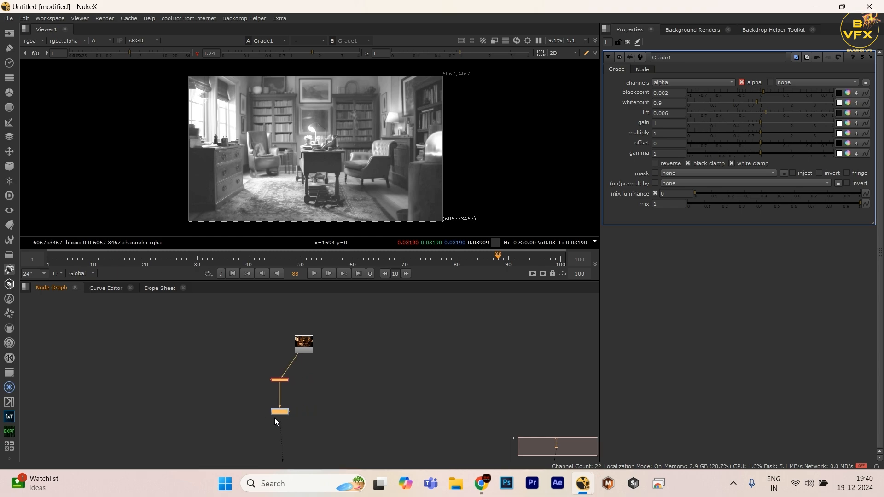
Add a second Shuffle node directly below the Grade1 node
left_click(213, 439)
left_click(268, 415)
scroll(267, 416, "up", 4)
key("Tab")
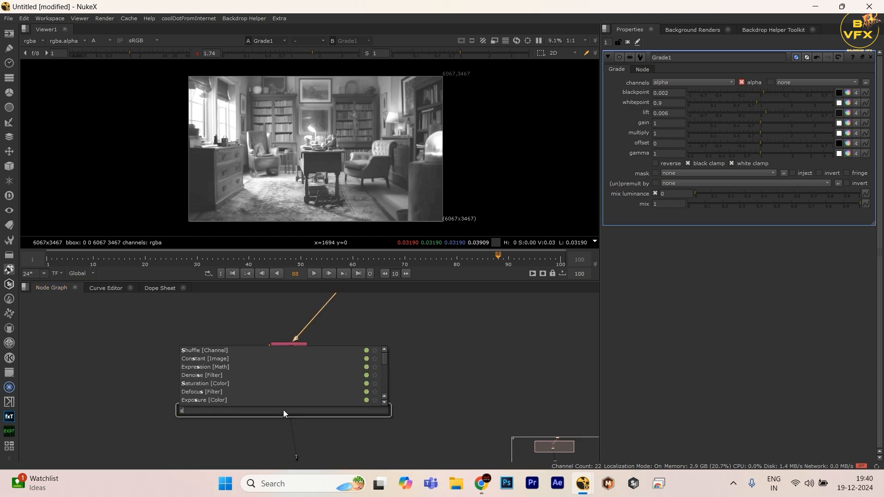
type("shu")
left_click(212, 351)
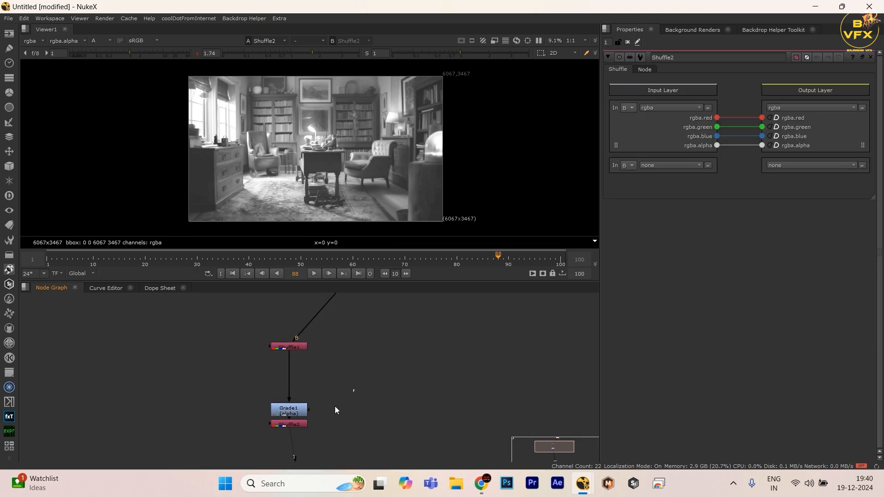
left_click_drag(295, 382, 296, 391)
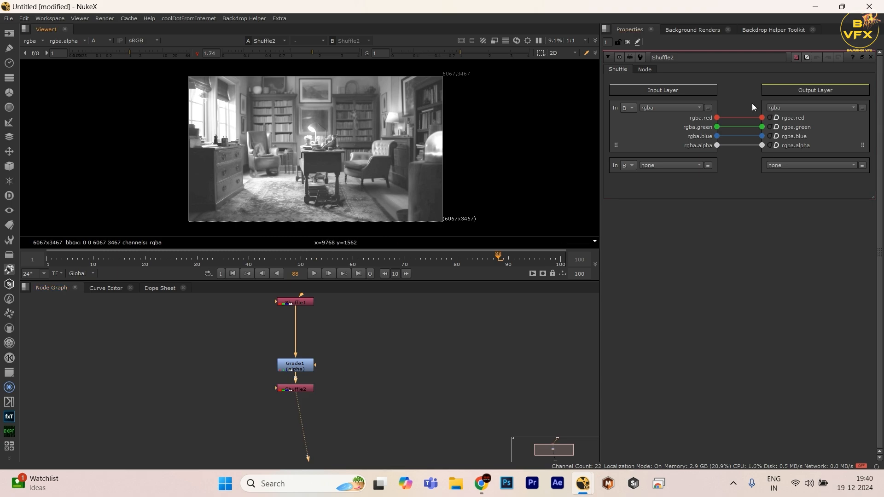
Disconnect the green and blue outputs of Shuffle2, view it in RGB and move the node further below Grade1
left_click(769, 127)
left_click(770, 136)
key("a")
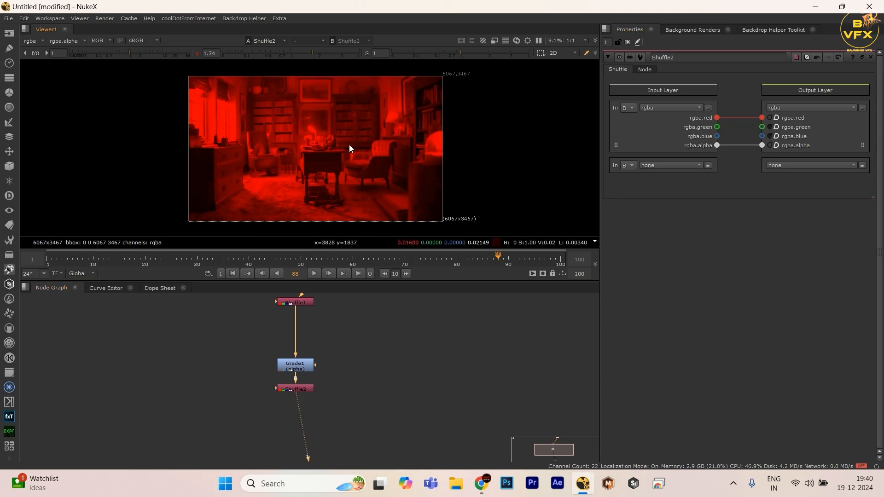
left_click_drag(291, 391, 291, 407)
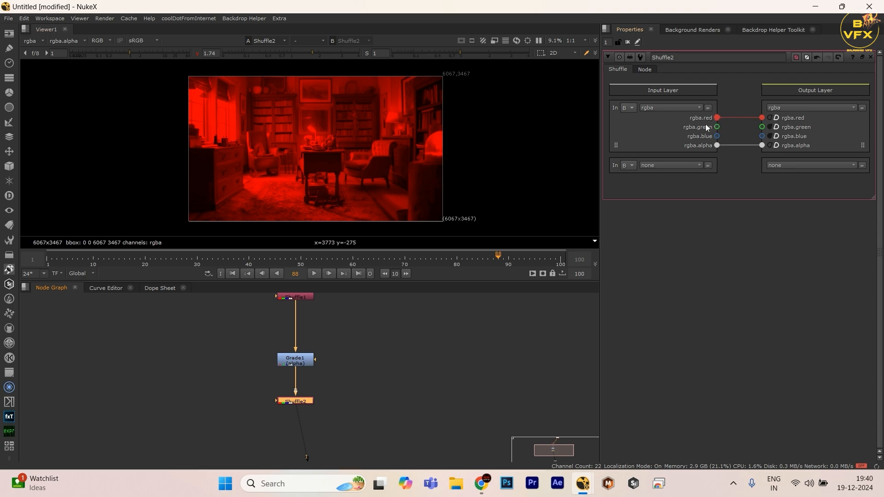
Inspect Shuffle2's alpha, route its input alpha into the red output, and return the viewer to RGB
key("a")
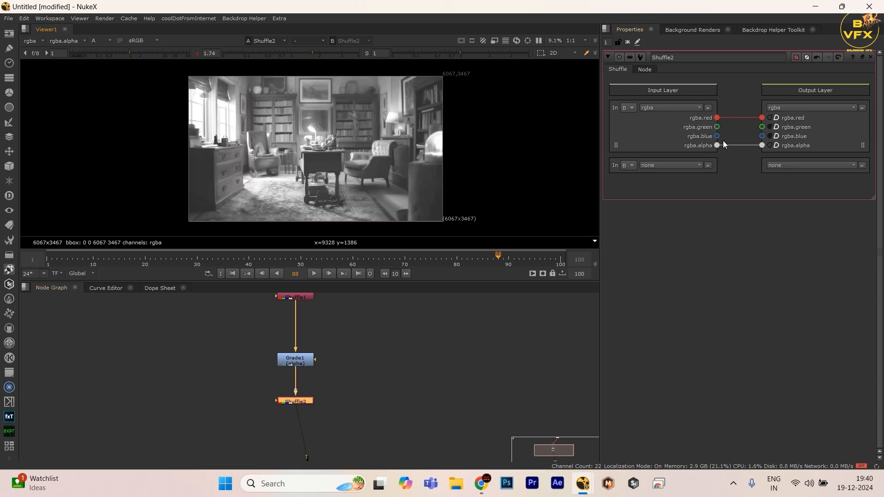
left_click_drag(719, 145, 762, 118)
key("a")
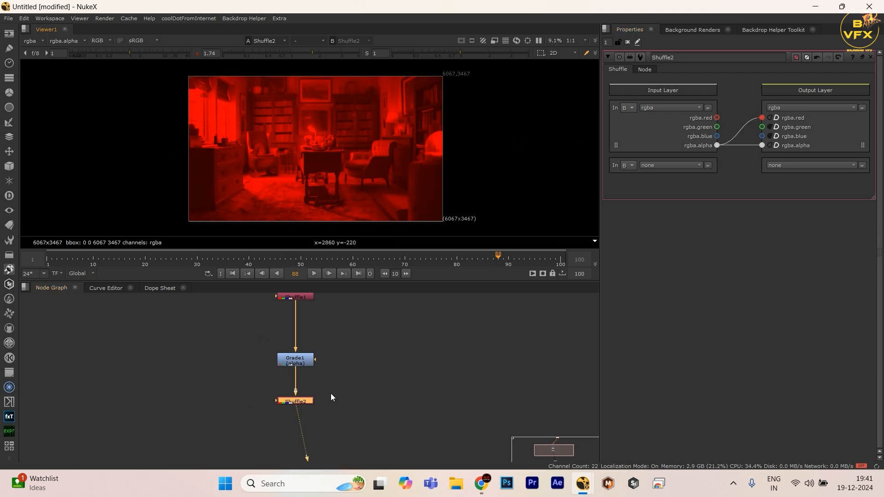
Add a Copy node, connecting its A input to Shuffle2 and its B input to Read1
scroll(337, 393, "down", 4)
left_click(303, 403)
key("k")
scroll(299, 402, "up", 2)
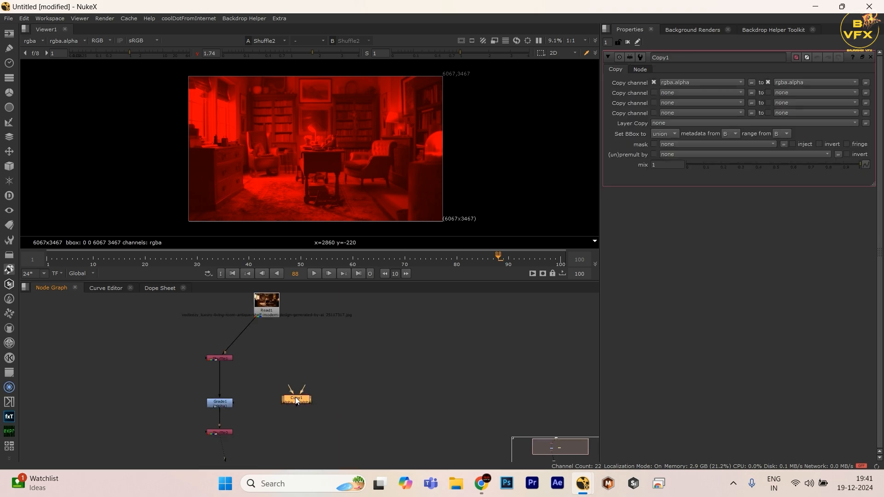
left_click_drag(290, 389, 248, 426)
left_click_drag(282, 395, 251, 423)
Rearrange the node branch so Copy1 sits directly below Read1 and level with Shuffle2
left_click_drag(137, 305, 355, 427)
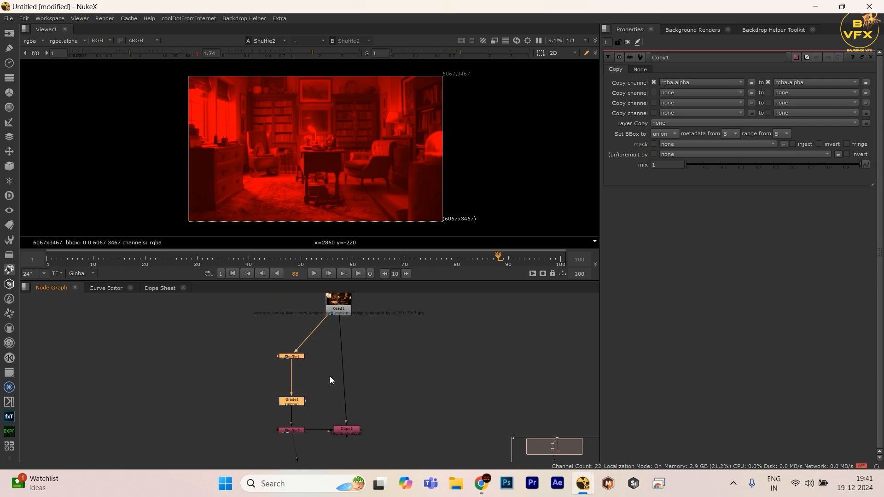
scroll(330, 379, "up", 2)
left_click(416, 410)
left_click(303, 391)
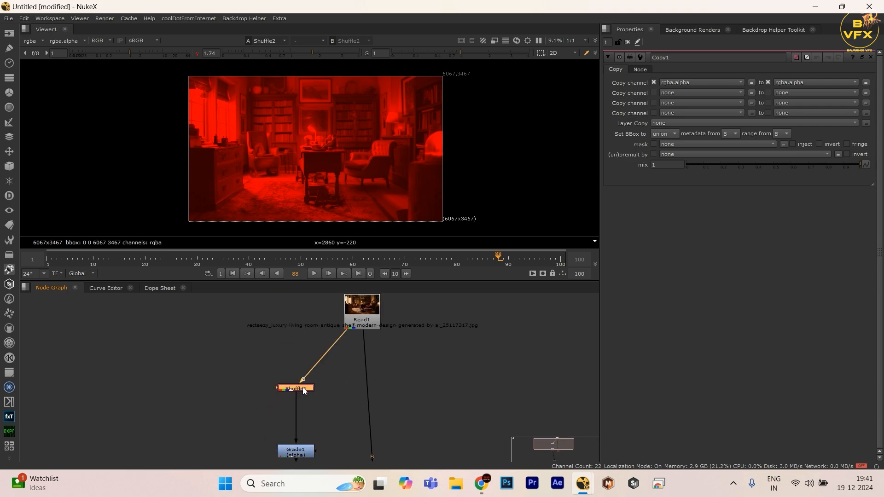
scroll(303, 391, "down", 4)
left_click(328, 386)
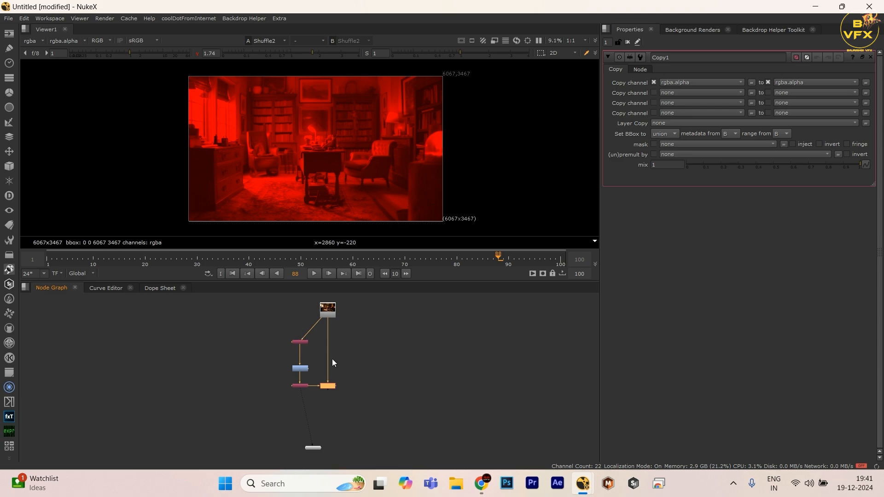
View Copy1 and set it to copy rgba.red into depth.Z
key("1")
scroll(339, 388, "up", 3)
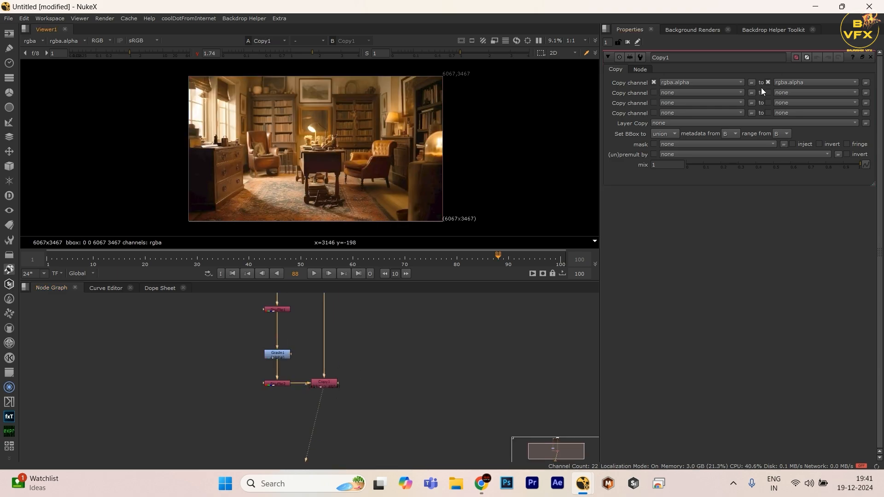
left_click(721, 82)
left_click(693, 101)
left_click(787, 83)
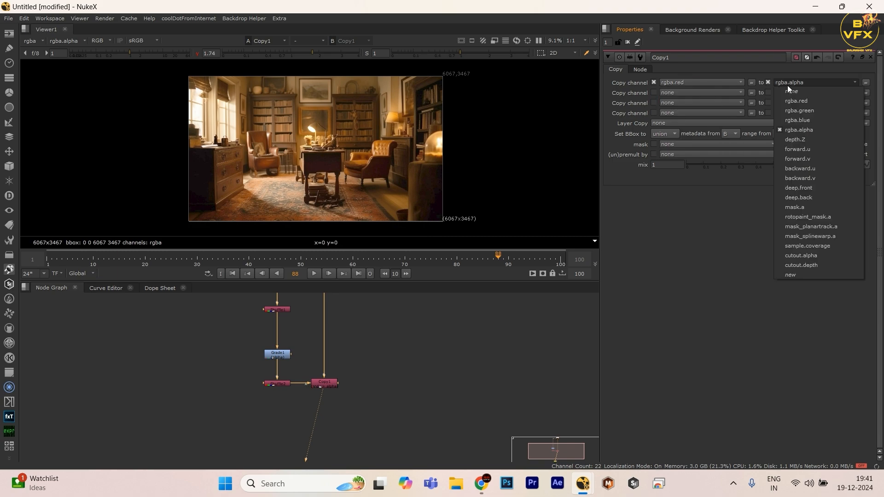
left_click(799, 139)
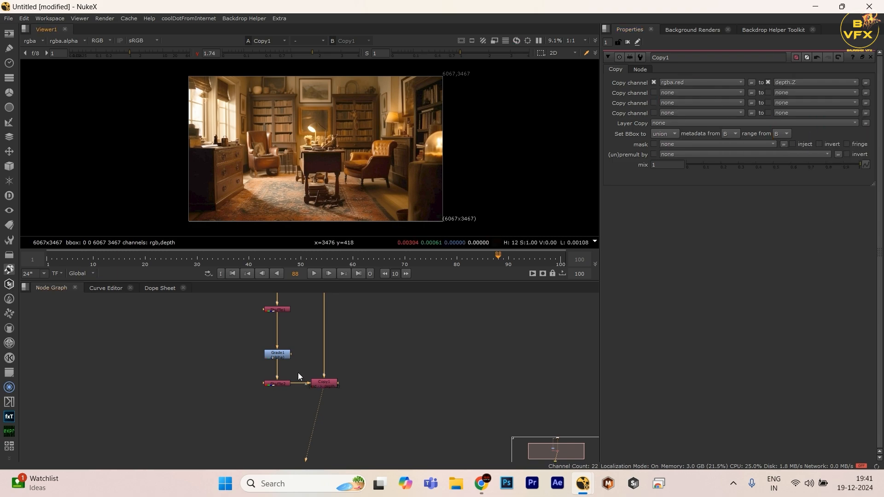
Display the depth layer of Copy1 in the viewer, and return to the rgba layer
left_click(32, 40)
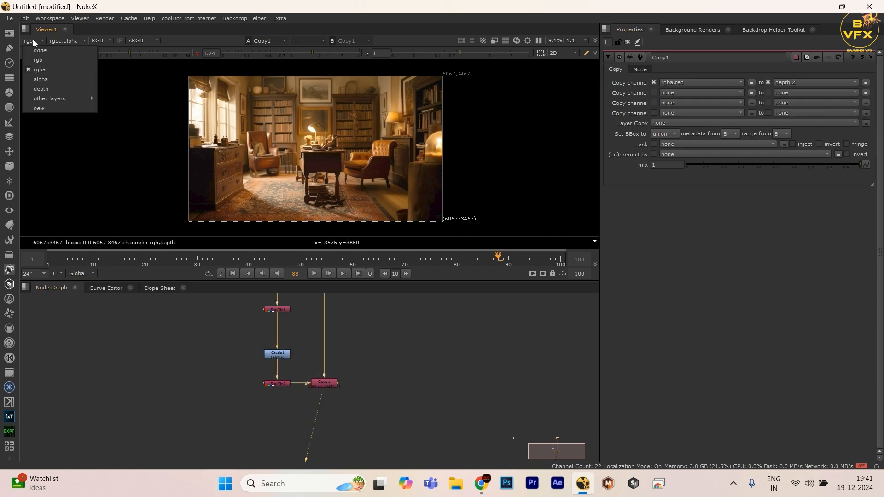
left_click(48, 90)
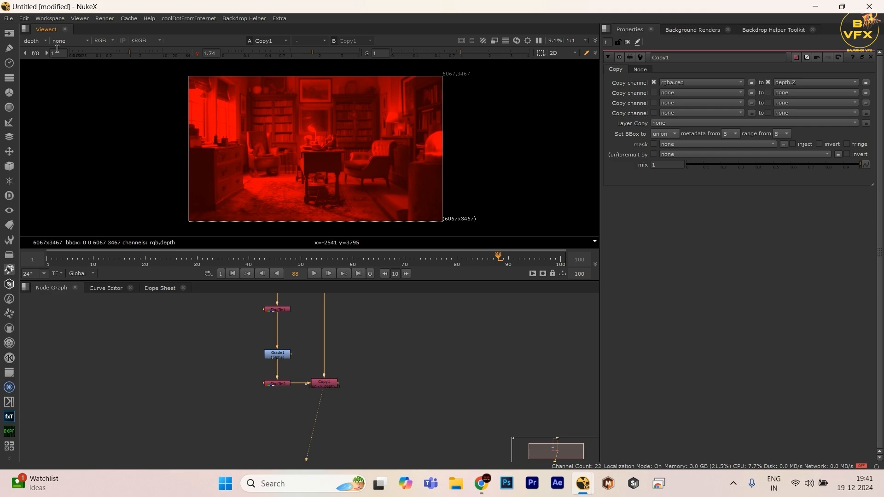
left_click(35, 46)
left_click(40, 68)
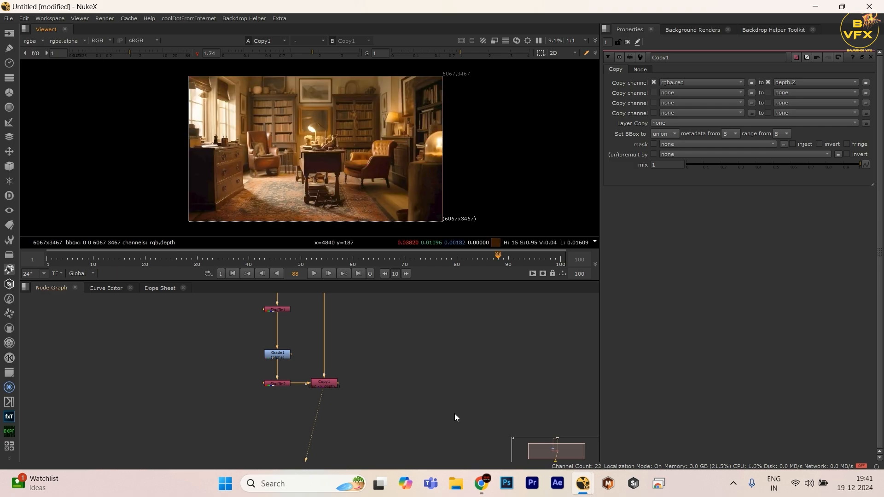
Tidy the node graph, routing the link from Read1 to Shuffle1 through a Dot level with Read1
left_click_drag(375, 357, 300, 407)
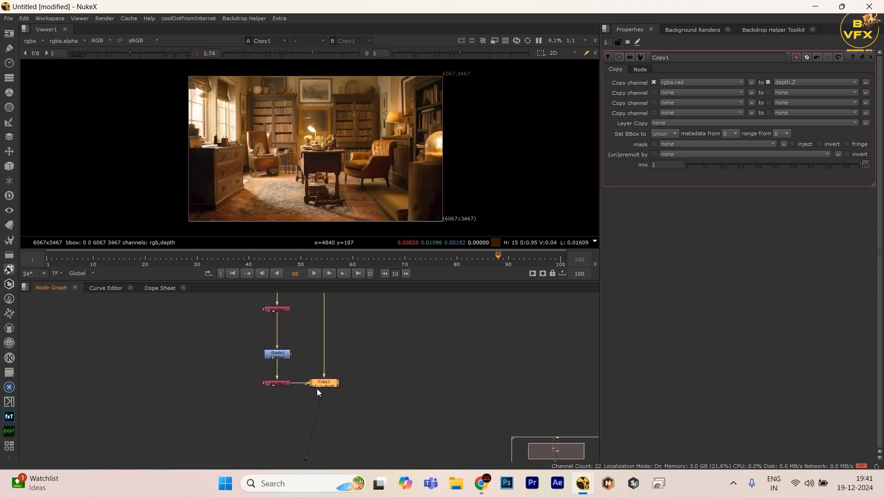
left_click_drag(356, 368, 308, 398)
scroll(324, 360, "down", 1)
left_click(323, 364)
key("f")
Add a Defocus node beside the Copy branch, connect it to Read1 and view its output
key("Tab")
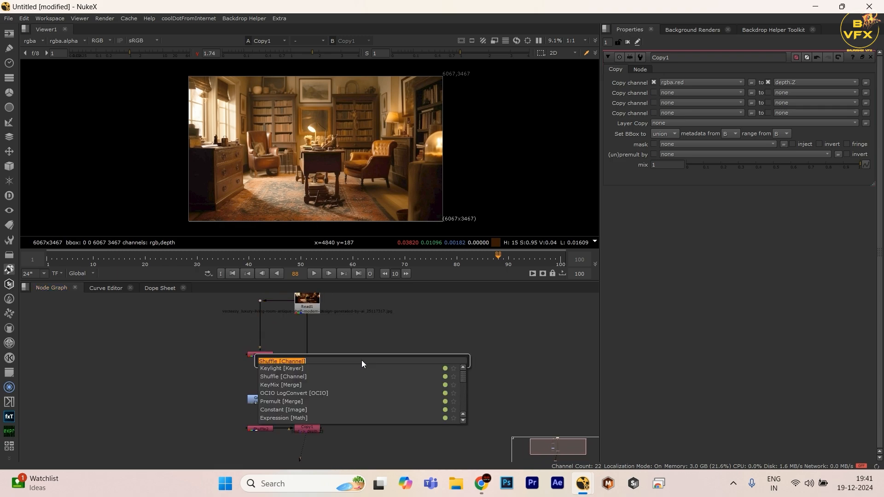
type("defoc")
key("Return")
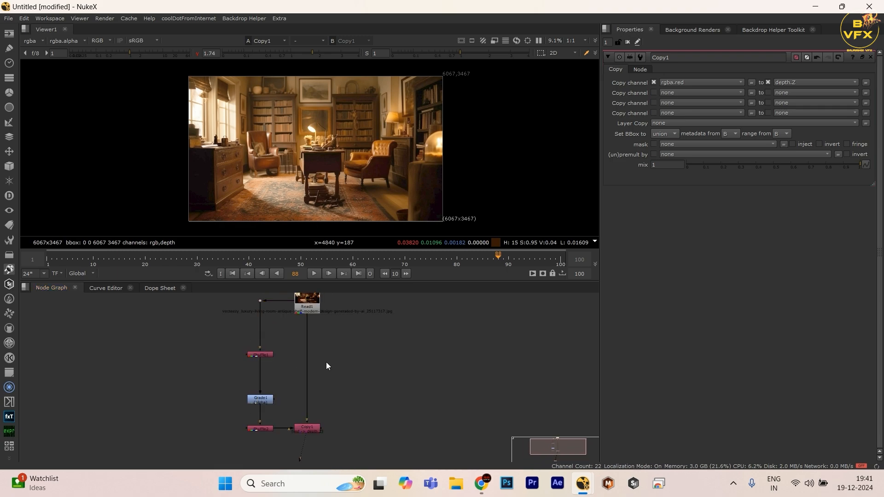
left_click_drag(309, 313, 309, 309)
left_click_drag(230, 337, 342, 469)
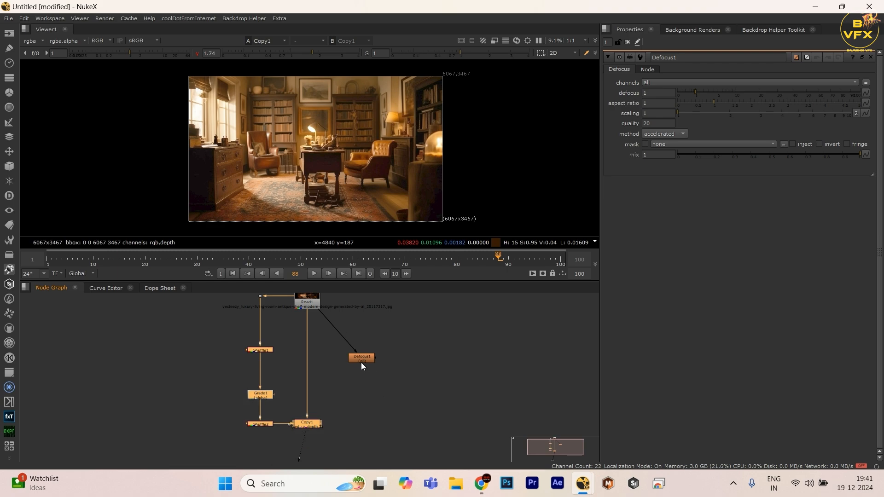
left_click(360, 360)
key("1")
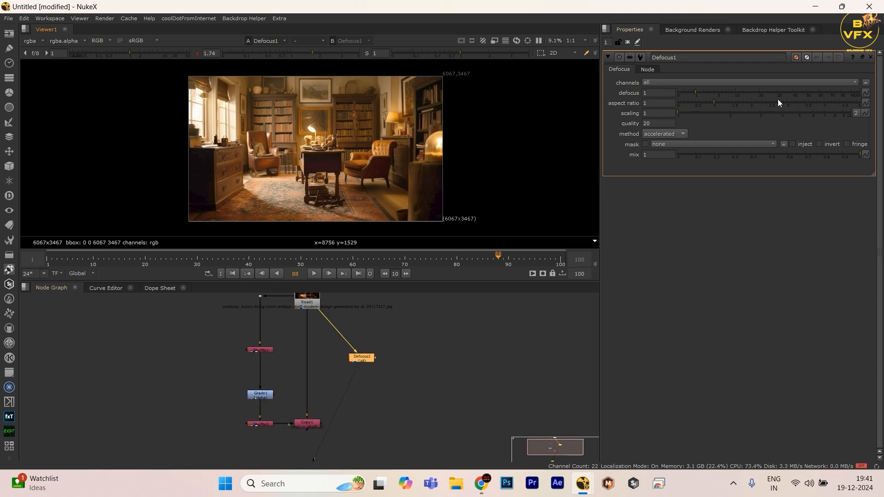
Animate Defocus1's defocus amount with the expression 4+(frame*0.8)
left_click(656, 93)
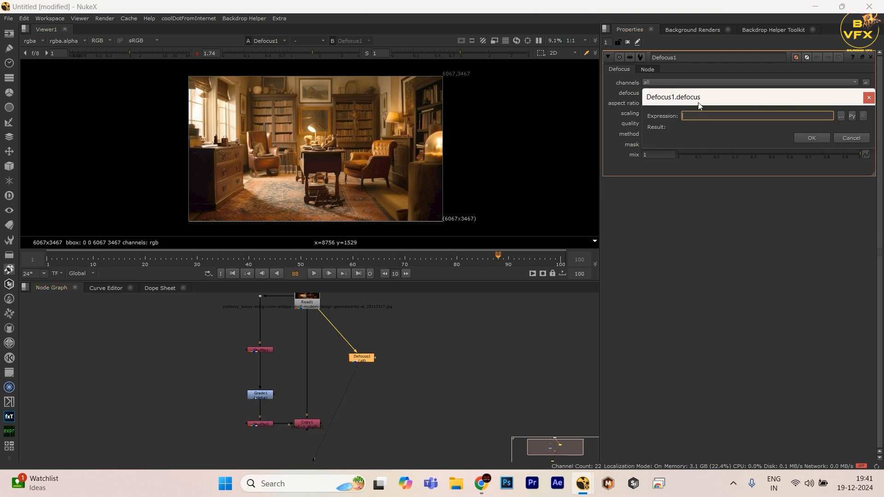
left_click(866, 101)
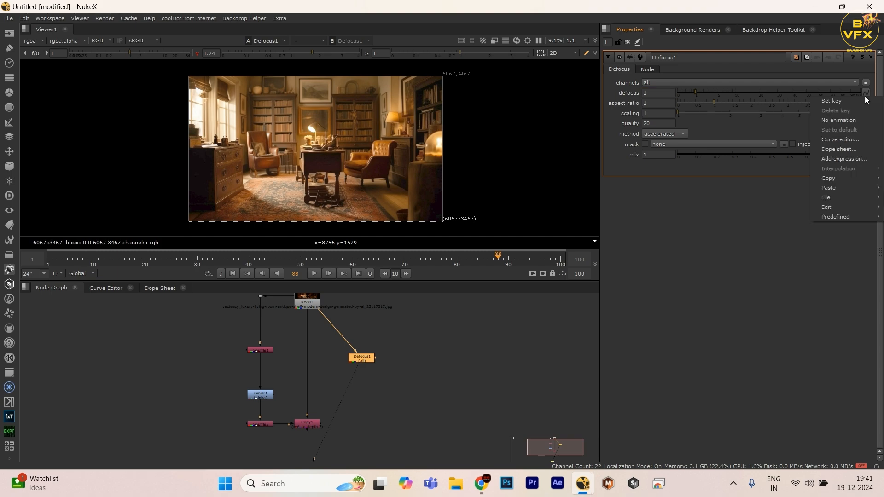
left_click(839, 159)
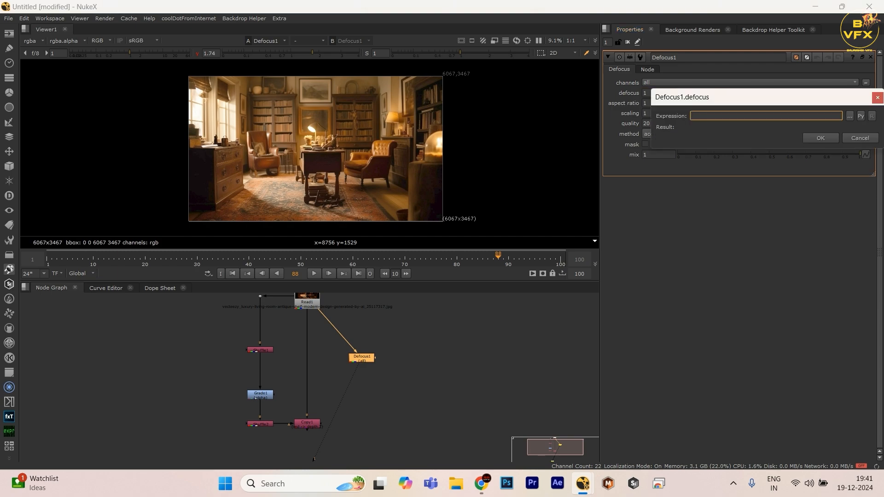
left_click_drag(496, 332, 540, 333)
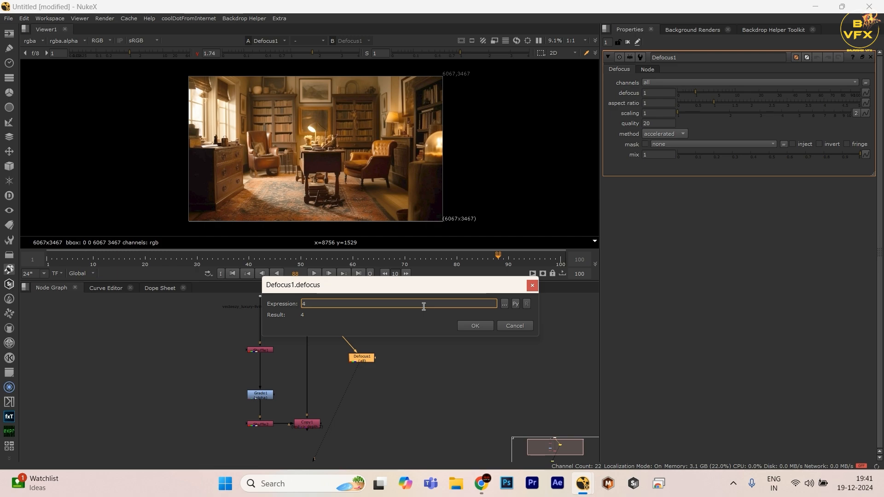
type("(frame*")
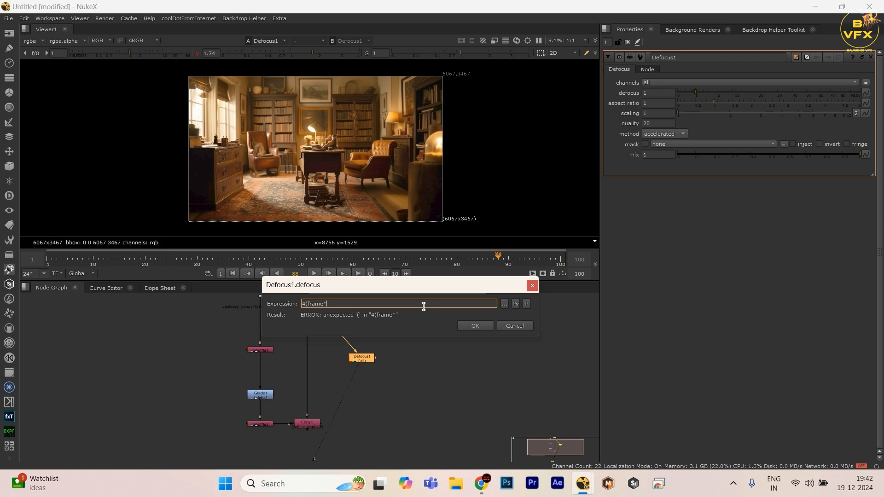
type("1")
type("+")
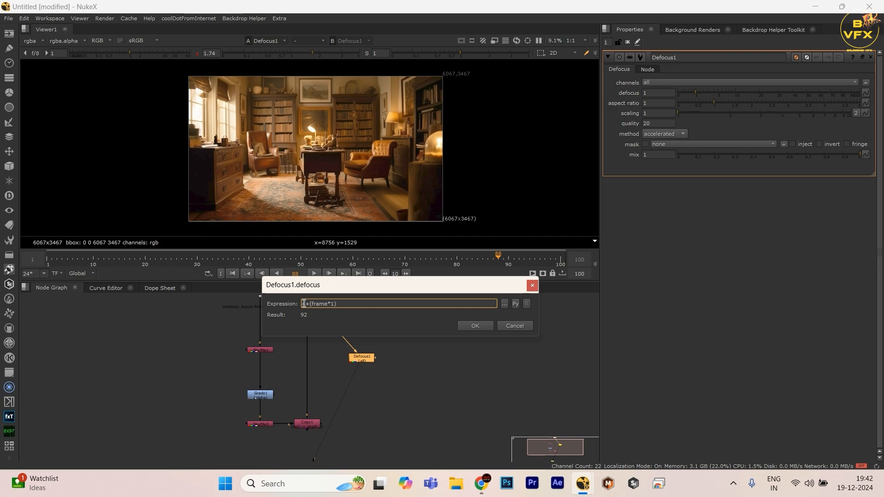
left_click_drag(307, 304, 328, 304)
left_click(333, 304)
key("BackSpace")
type("0.8")
left_click(476, 325)
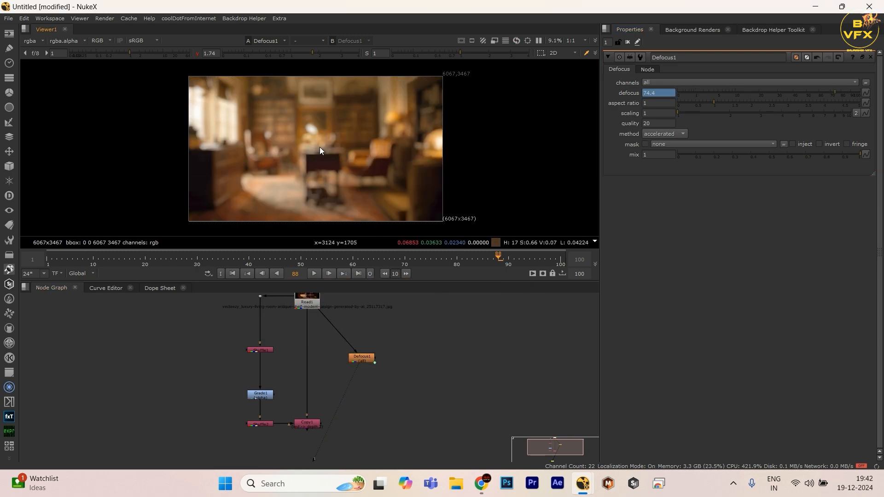
Play the defocus animation from the first frame, stop it and return to frame 1
key("Home")
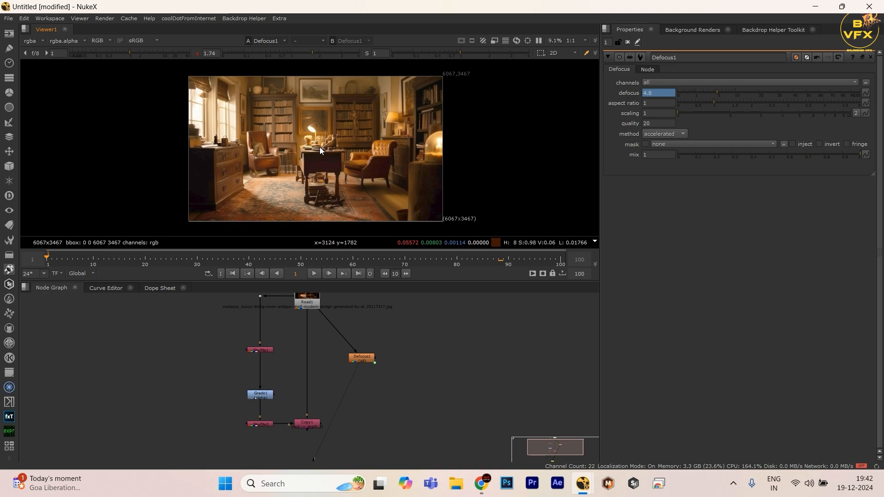
key("l")
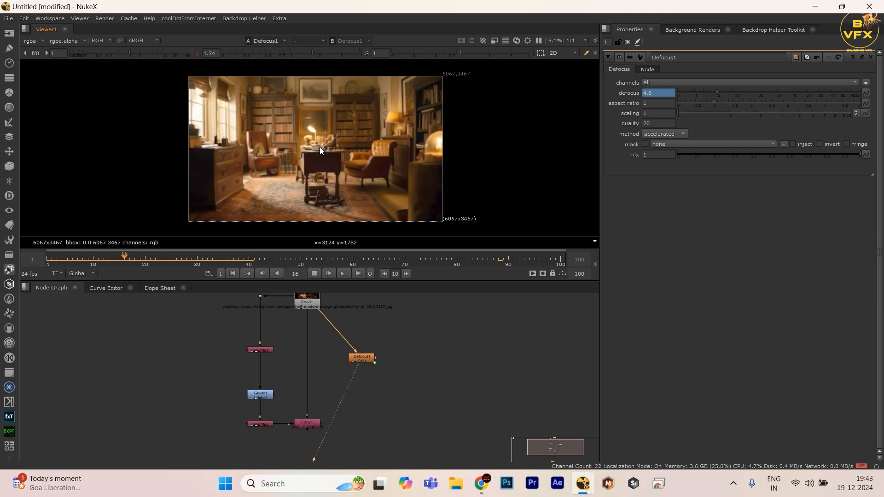
key("k")
key("Home")
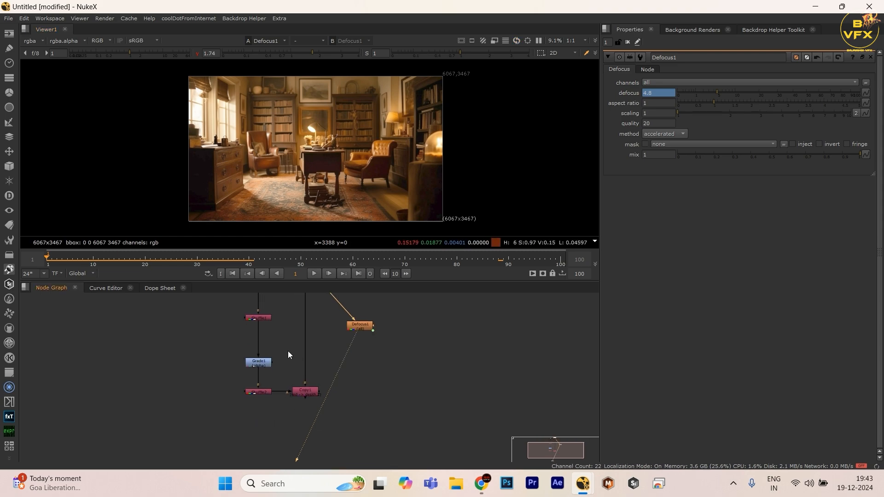
Add a ZDefocus node below Copy1, connected to its output, and view the result
left_click(306, 391)
key("1")
key("Tab")
type("zdefo")
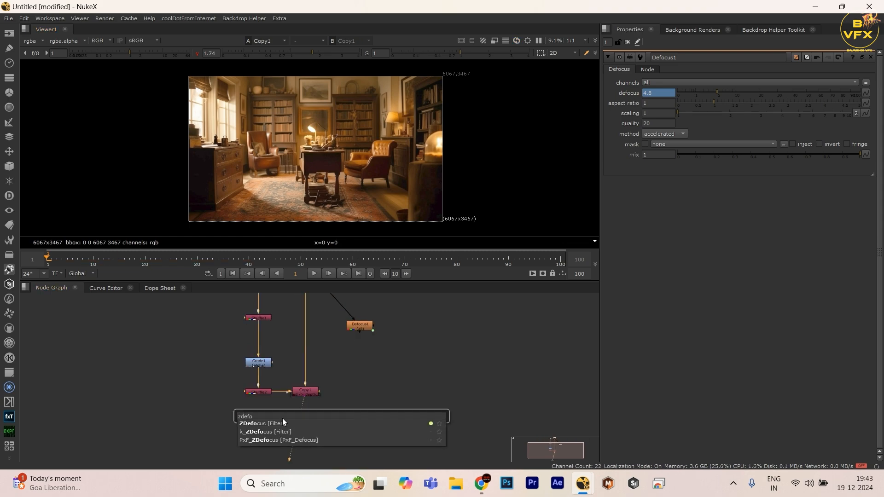
left_click(283, 423)
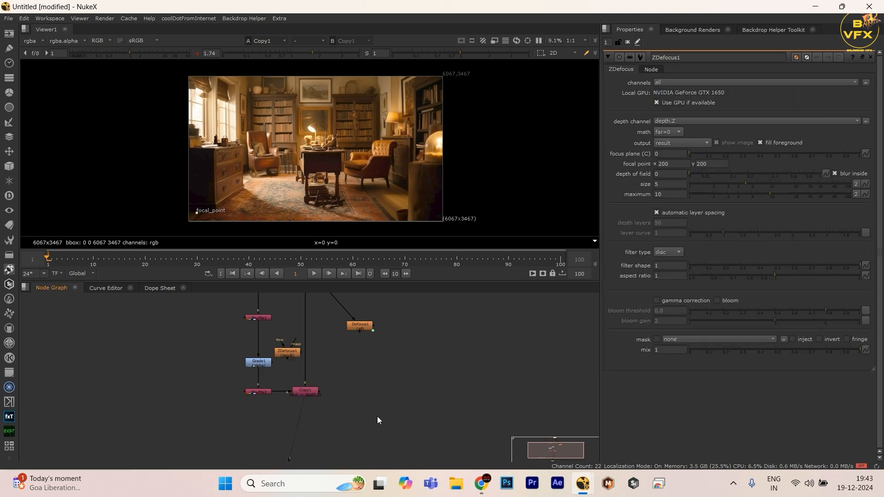
left_click(302, 424)
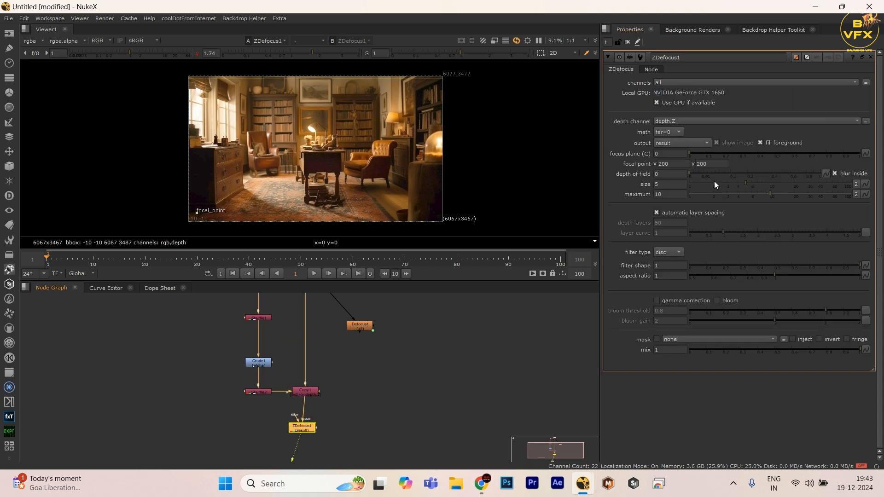
Set ZDefocus1's math to depth and move its focal point onto the desk, at about x 3170, y 1400
left_click(674, 132)
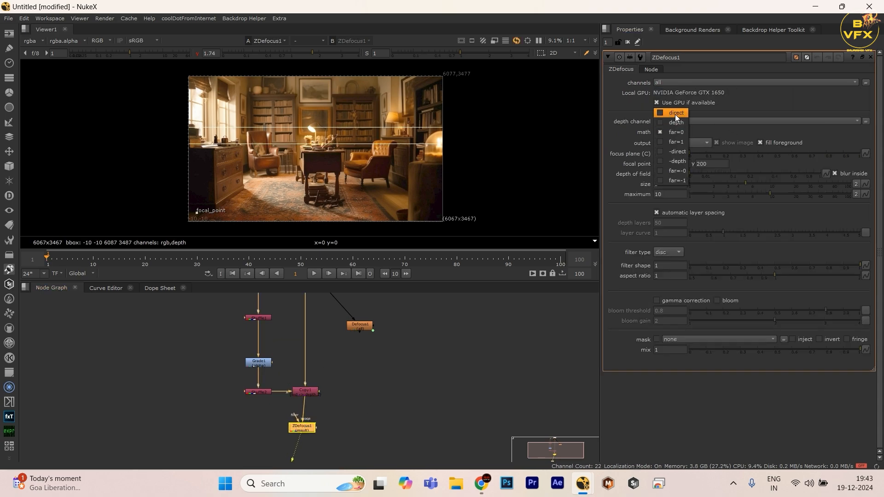
left_click(675, 122)
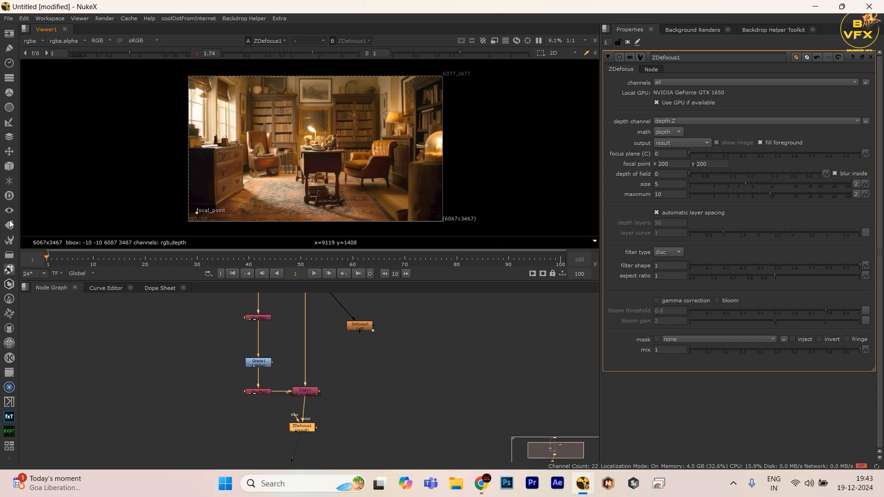
left_click_drag(196, 213, 320, 167)
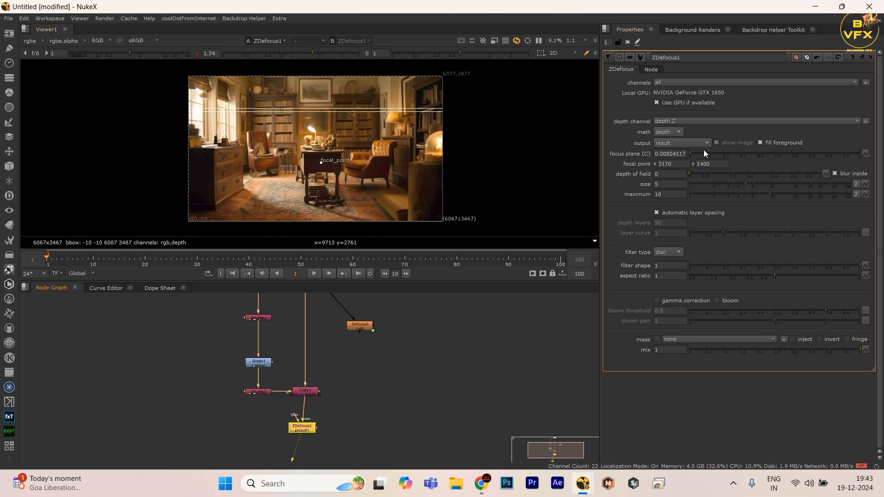
Animate ZDefocus1's size with the expression 8+(frame*1)
left_click(671, 187)
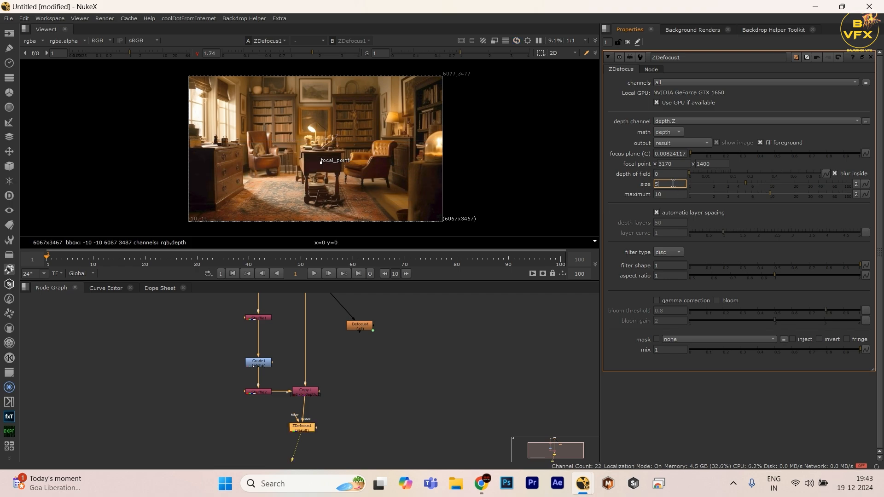
key("equal")
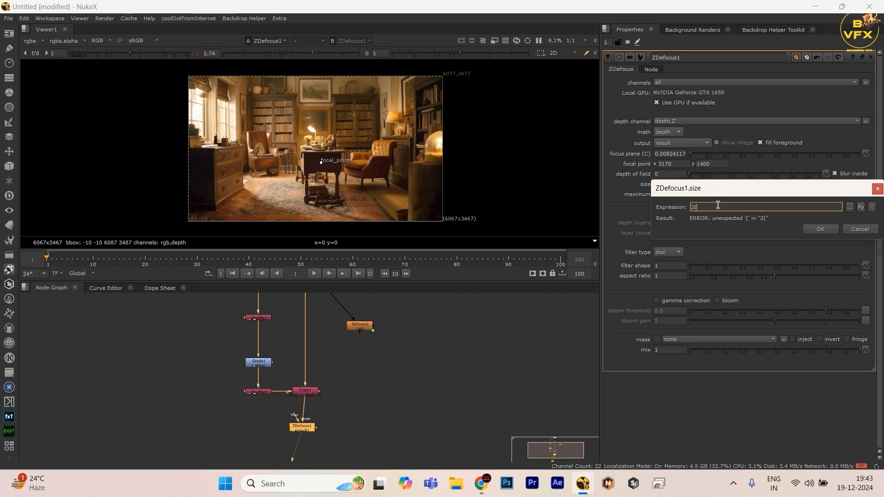
type("8(")
key("BackSpace")
type("+(frame*1)")
key("Return")
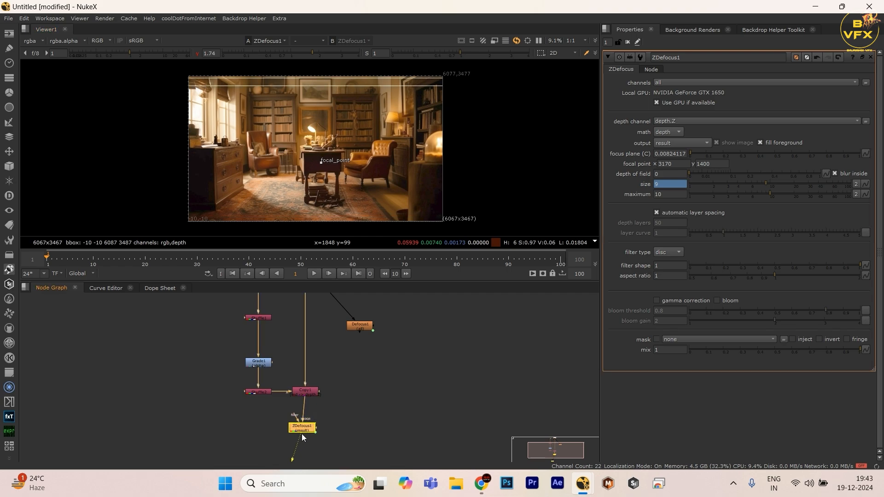
Disable and re-enable ZDefocus1 to compare the desk area with and without the defocus
left_click_drag(302, 430, 305, 432)
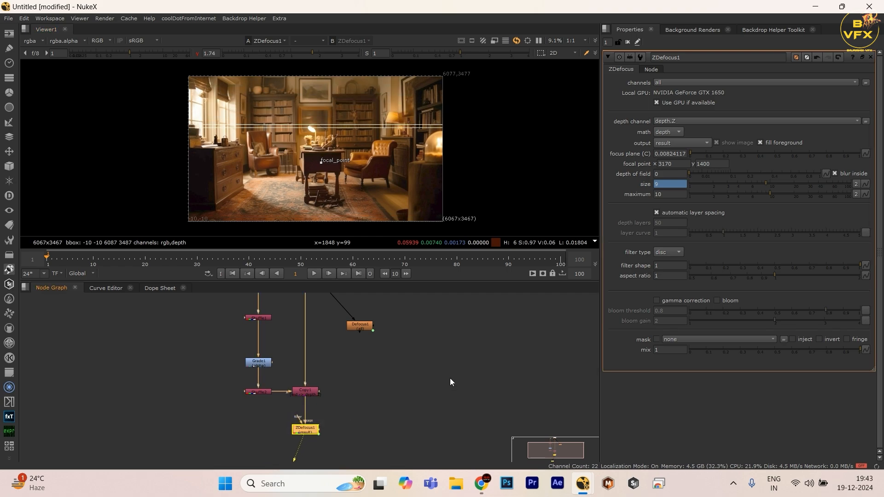
key("d")
key("d")
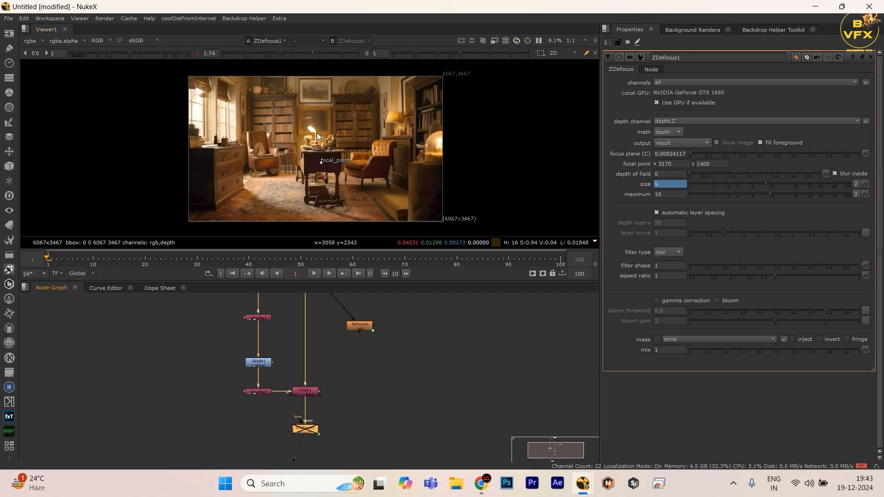
scroll(317, 133, "up", 3)
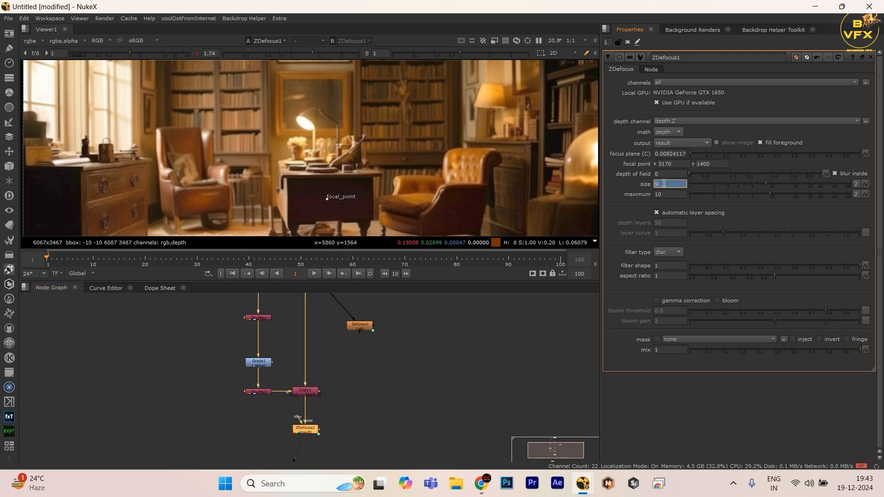
Raise the base value in ZDefocus1's size expression to 18, keeping the (frame*1) term
key("equal")
left_click_drag(698, 207, 682, 212)
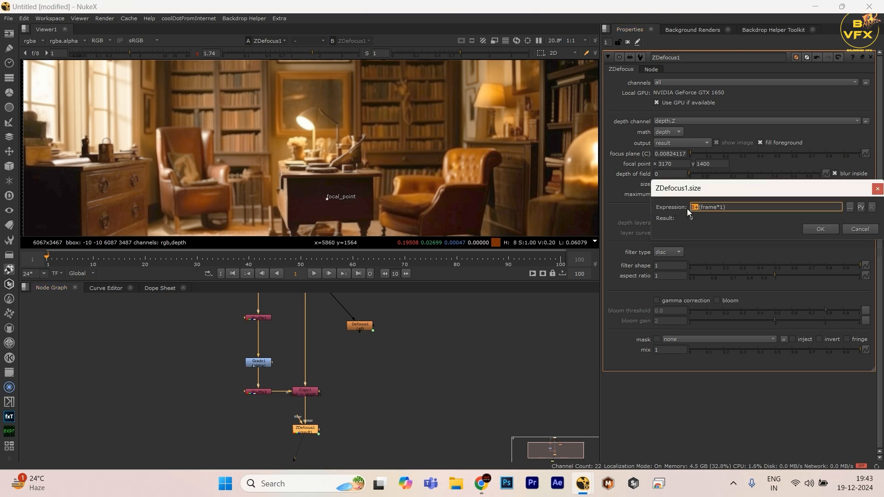
type("18")
key("Return")
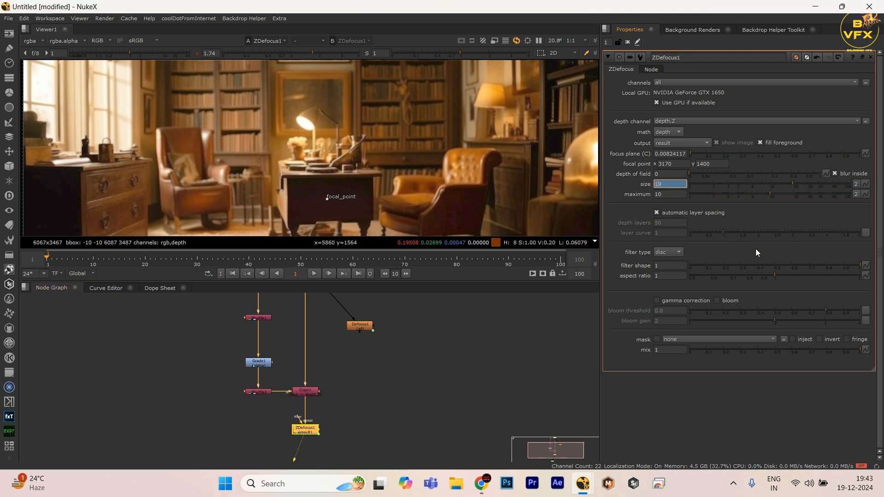
Move ZDefocus1's focal point onto the rug beside the desk legs, at about x 3445, y 925
scroll(336, 123, "down", 2)
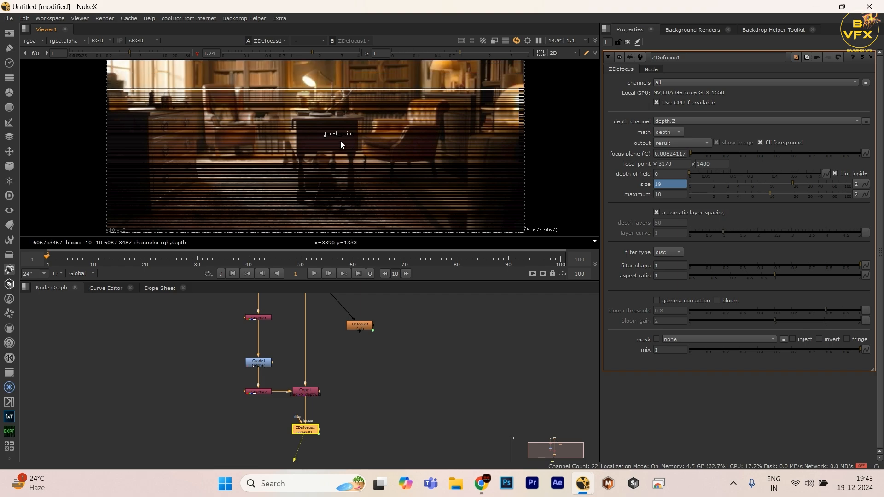
left_click(330, 423)
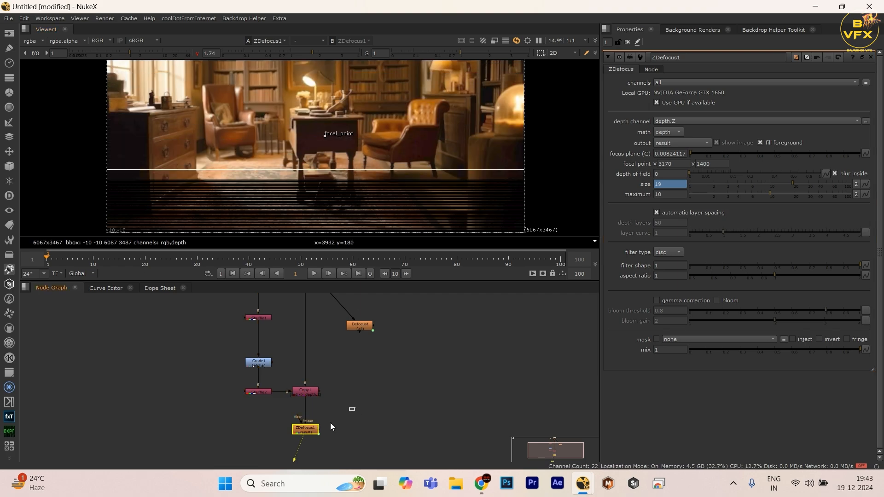
left_click_drag(331, 422, 330, 418)
left_click_drag(324, 134, 344, 167)
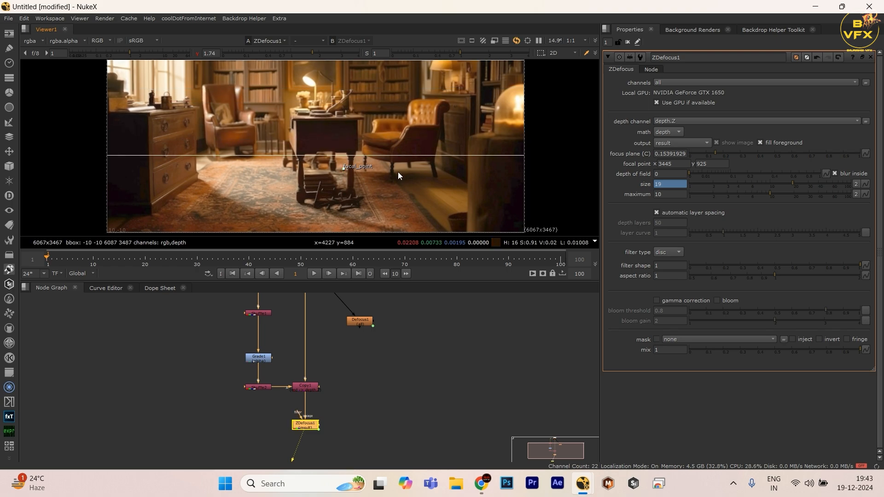
scroll(398, 172, "down", 1)
Switch ZDefocus1's output to focal plane setup and move the focal point onto the front of the rug, at about x 4230, y 270
left_click(668, 145)
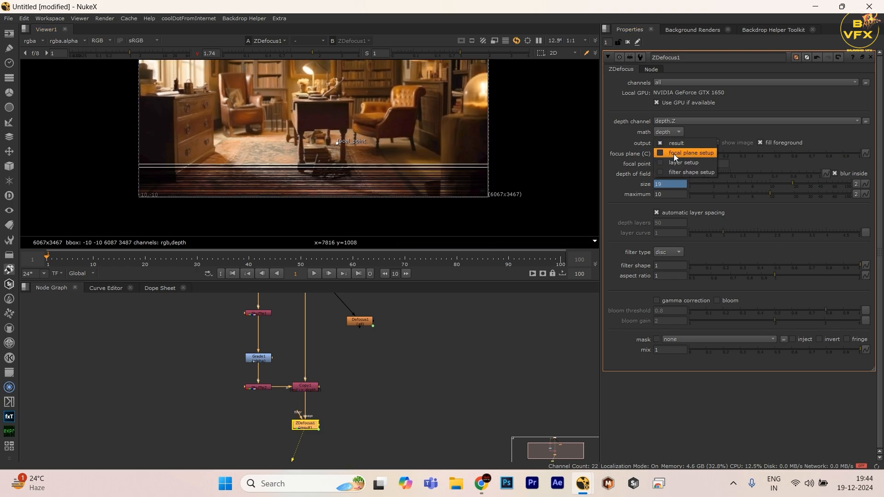
left_click(673, 154)
left_click_drag(378, 131, 389, 151)
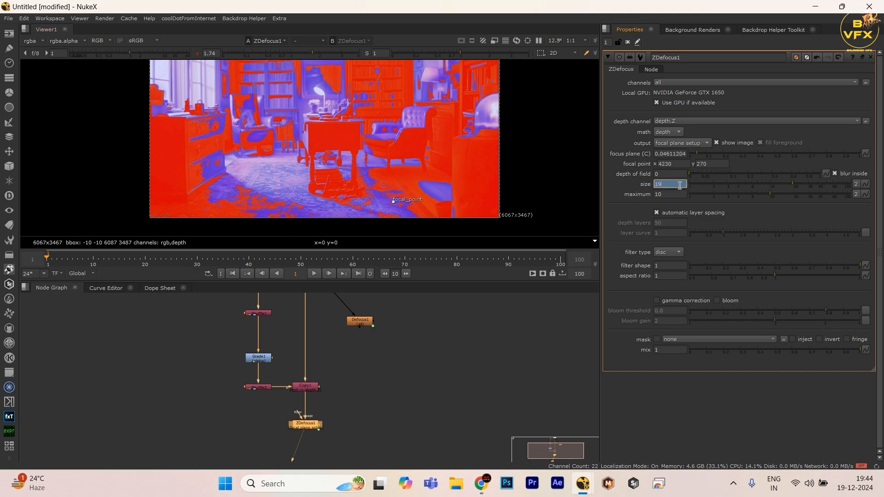
Change ZDefocus1's size expression to 8+(frame*8)
key("equal")
left_click_drag(698, 207, 679, 215)
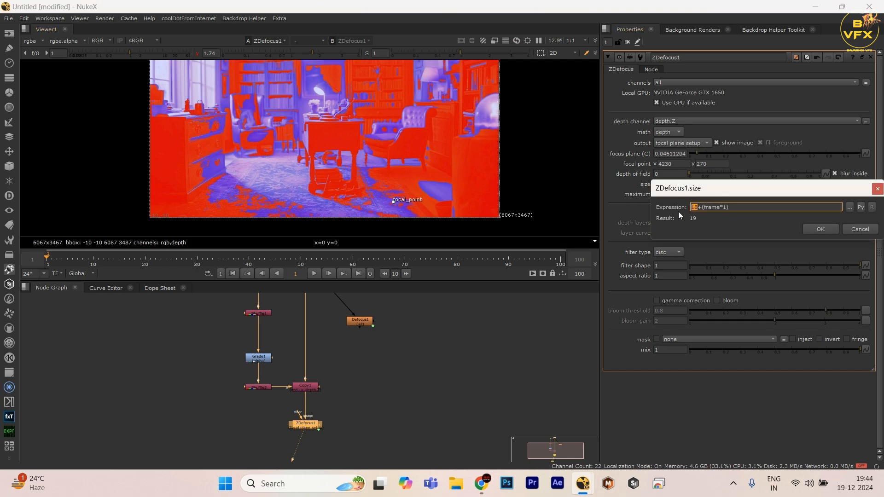
type("5")
key("BackSpace")
type("28")
left_click_drag(696, 206, 665, 211)
type("0")
key("BackSpace")
type("8")
key("BackSpace")
type("8")
key("Return")
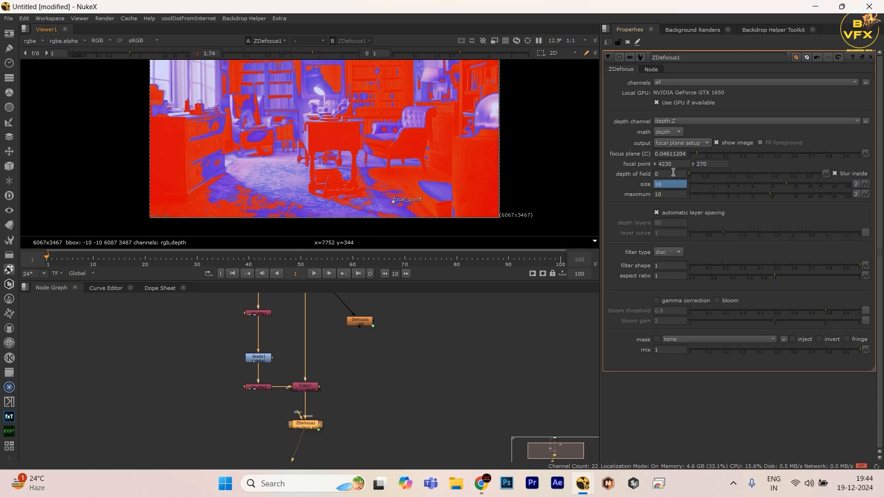
Switch ZDefocus1's output back to result to render the defocused image
left_click(665, 144)
left_click(676, 135)
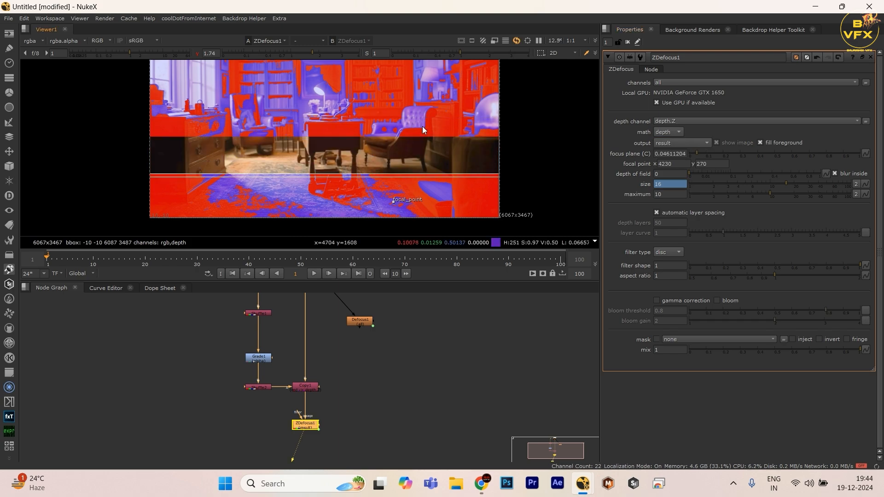
left_click(360, 395)
left_click(305, 425)
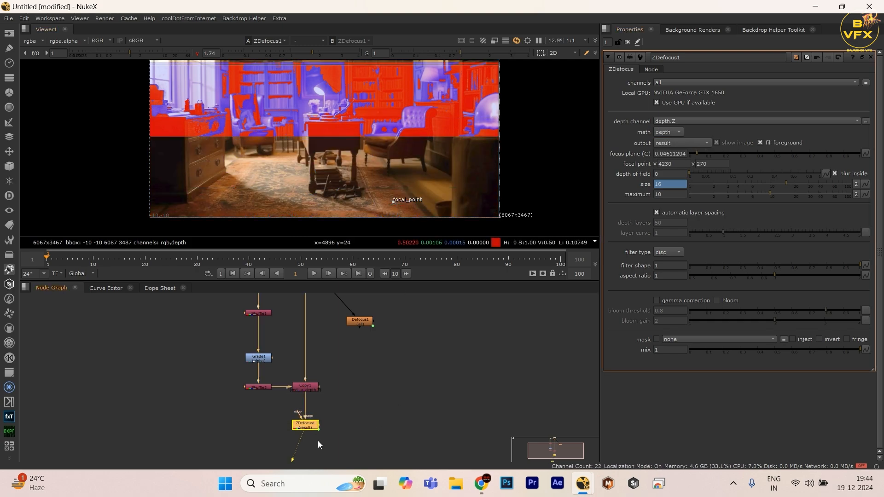
left_click_drag(371, 406, 210, 474)
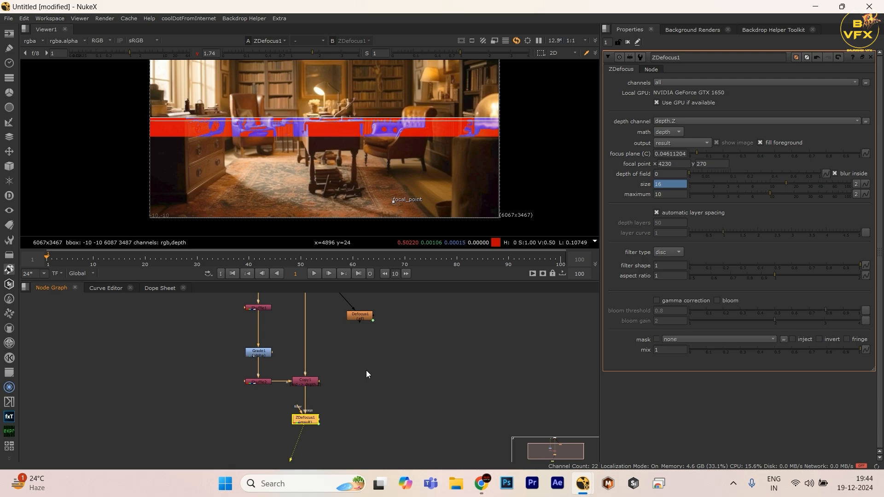
Enlarge the viewer and examine the sharpness of the desk and the rug around the focal point
scroll(332, 126, "up", 4)
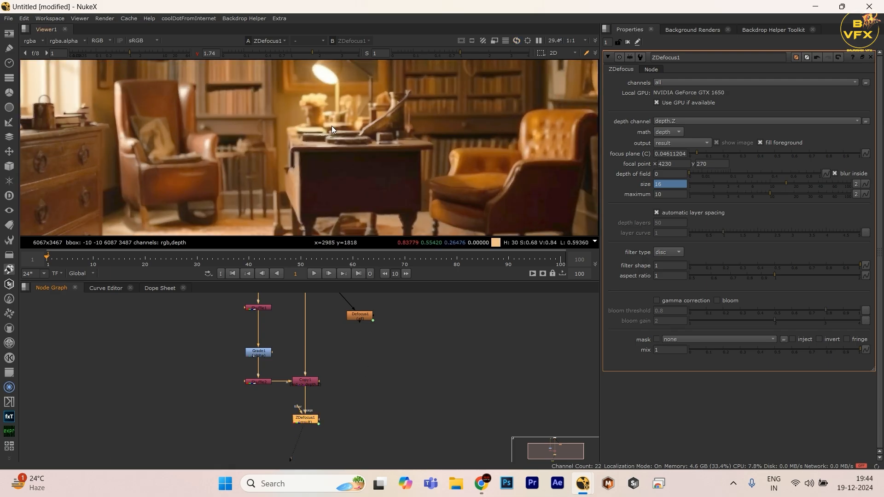
key("space")
scroll(344, 174, "down", 2)
left_click_drag(371, 314, 326, 194)
scroll(326, 194, "down", 2)
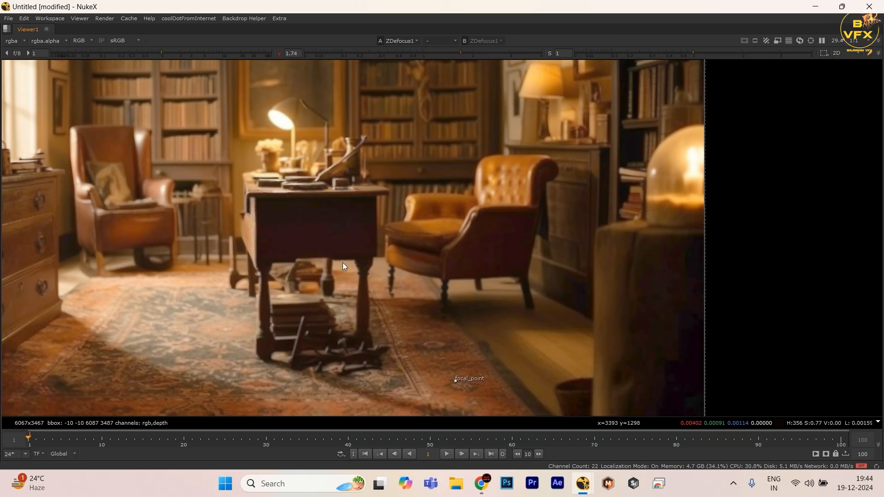
left_click_drag(396, 351, 327, 180)
scroll(460, 266, "up", 4)
scroll(268, 168, "up", 3)
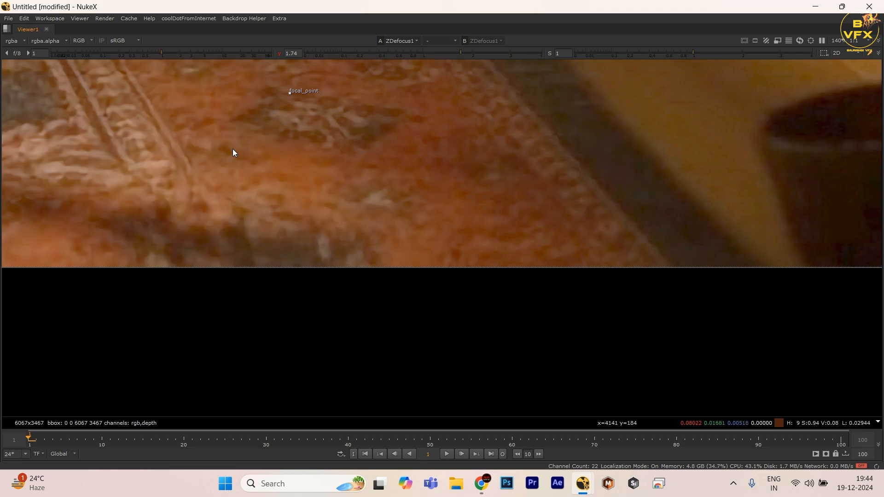
scroll(234, 149, "down", 4)
left_click_drag(242, 172, 346, 266)
scroll(315, 252, "up", 3)
scroll(408, 201, "down", 3)
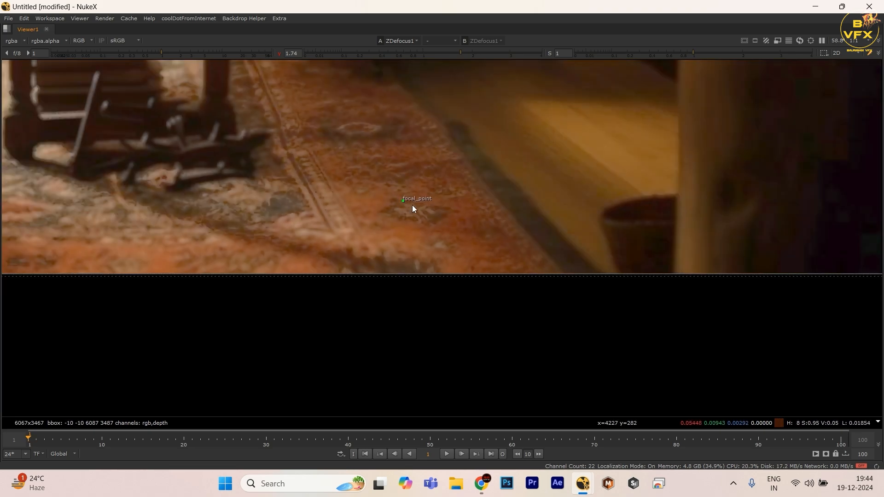
Move ZDefocus1's focal point to the rug's front edge, at about x 4600, y 52, and restore the full workspace layout
left_click_drag(403, 201, 465, 268)
scroll(420, 271, "down", 4)
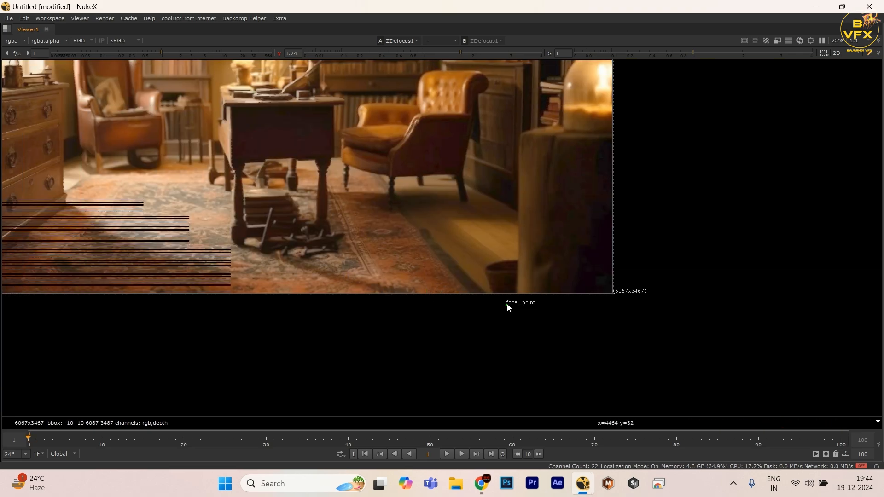
scroll(244, 259, "down", 1)
left_click_drag(244, 259, 326, 287)
left_click_drag(545, 325, 490, 311)
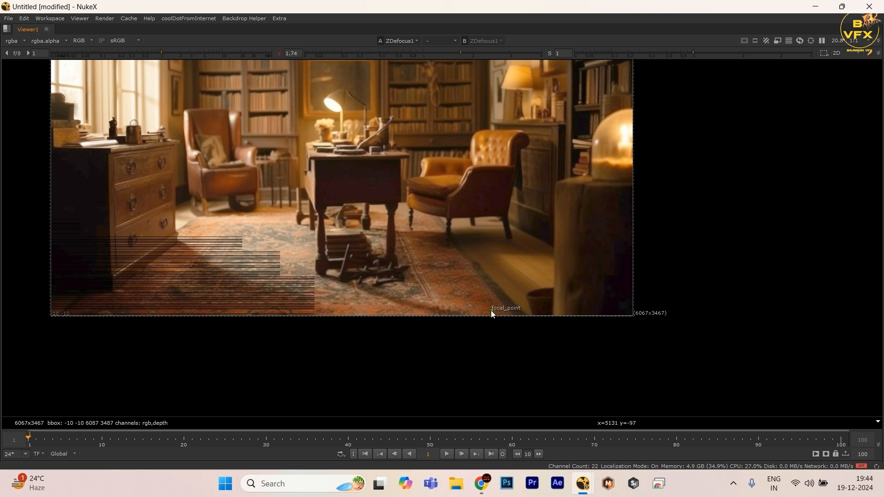
key("f")
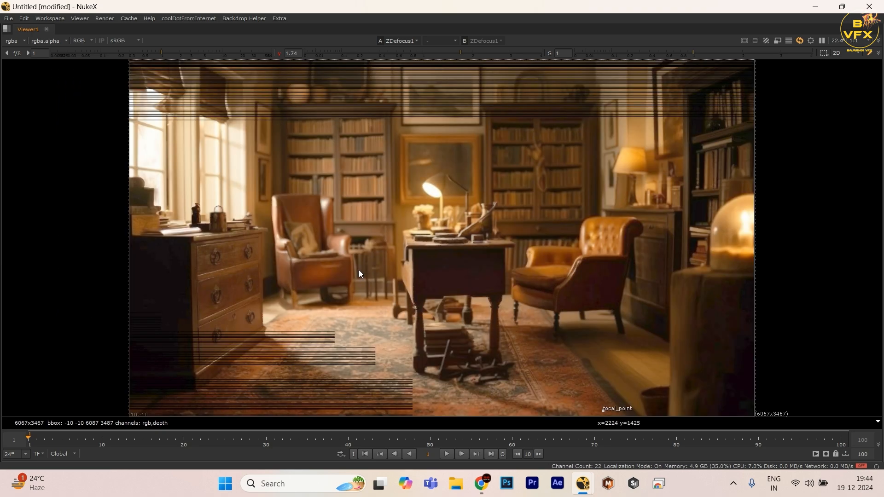
key("space")
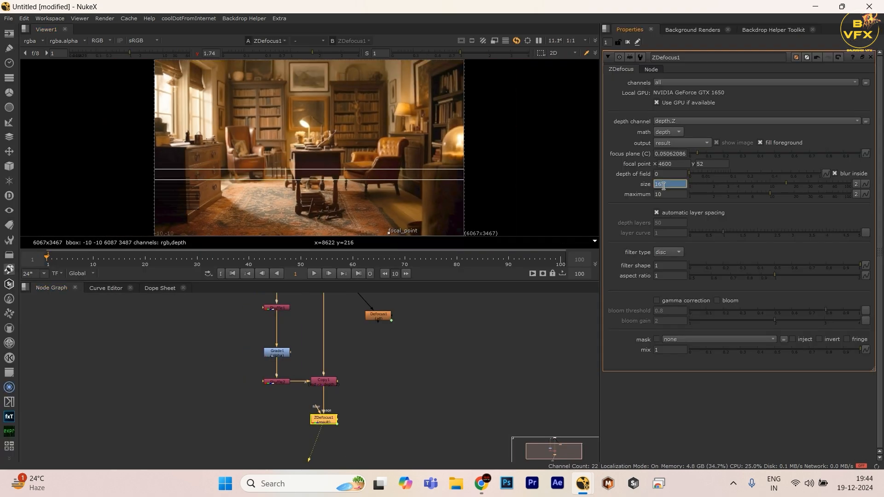
Increase the values in ZDefocus1's frame-based size expression so that the size evaluates to 50 at frame 1
key("=")
left_click(691, 208)
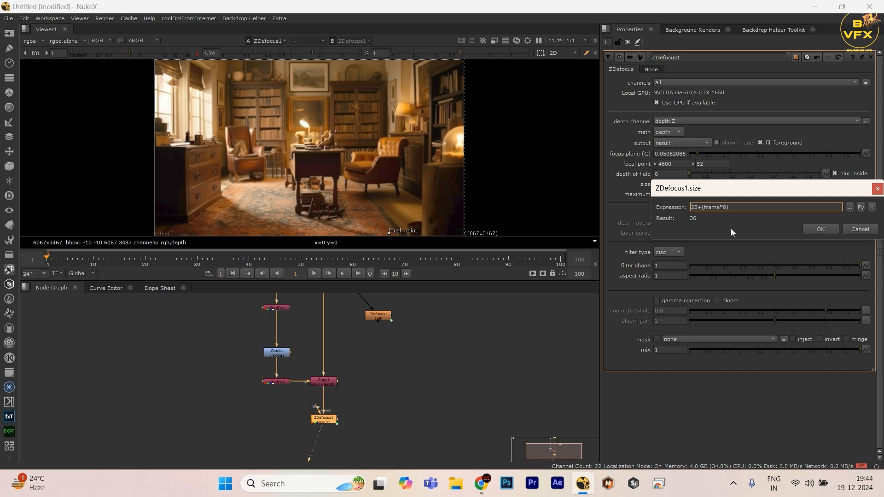
key("BackSpace")
type("14")
key("BackSpace")
type("20")
left_click(821, 228)
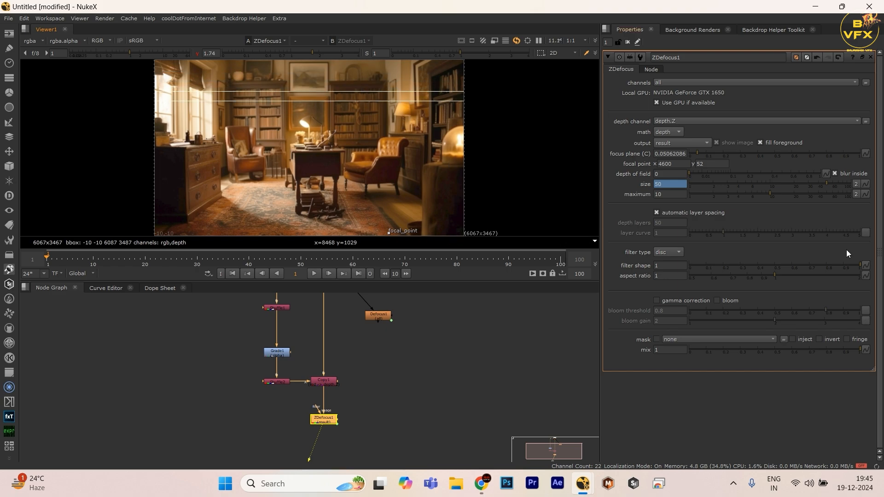
Raise ZDefocus1's maximum blur size to 17.5
key("Tab")
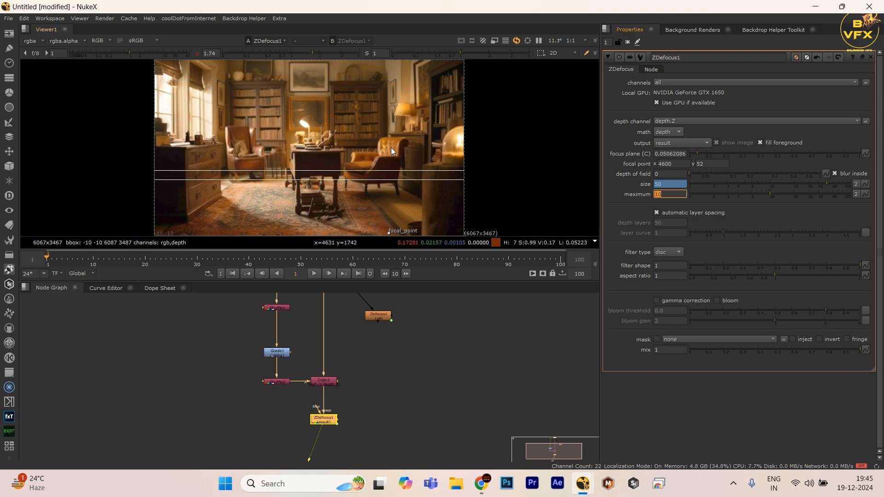
left_click(393, 408)
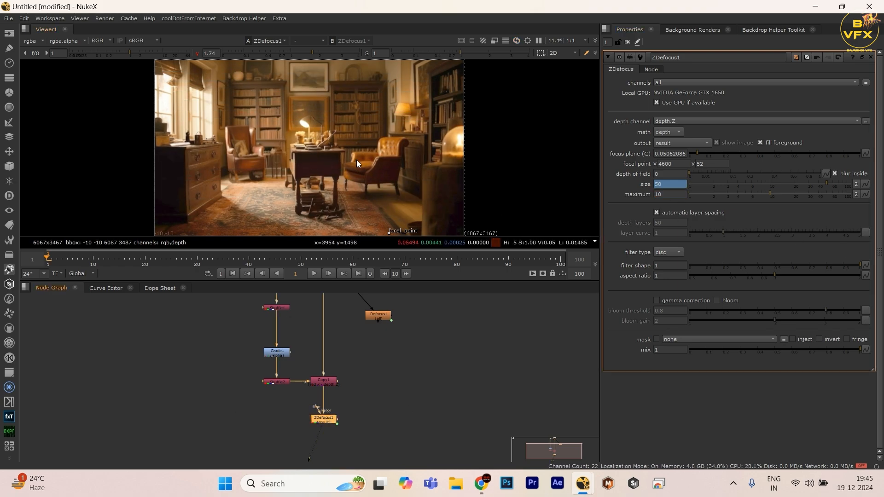
left_click(789, 195)
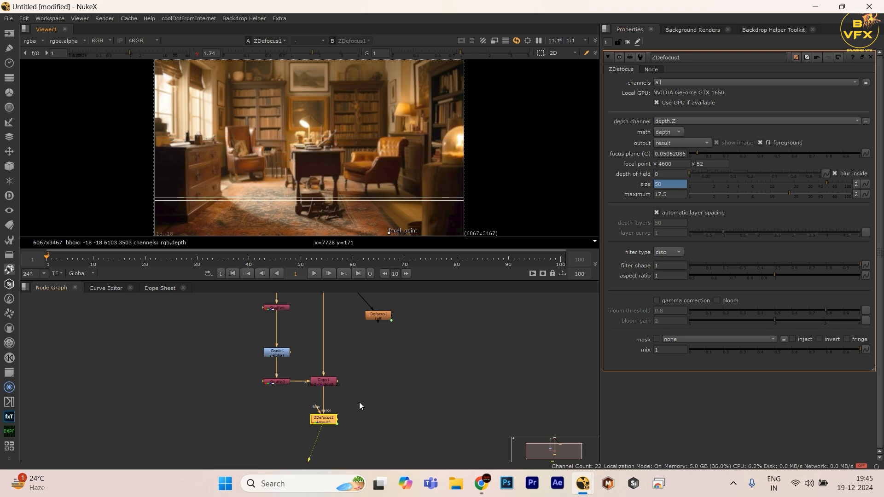
Compare the image with ZDefocus1 disabled and enabled in the enlarged viewer, and dismiss the script save without saving
key("d")
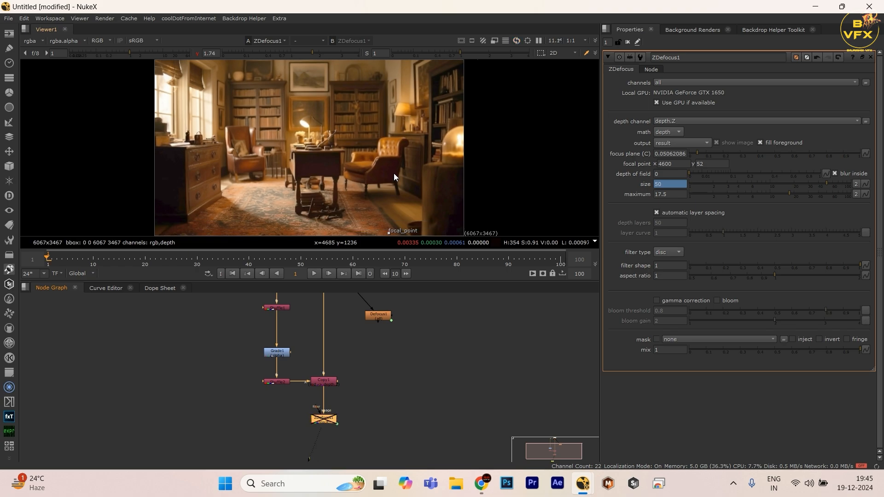
key("space")
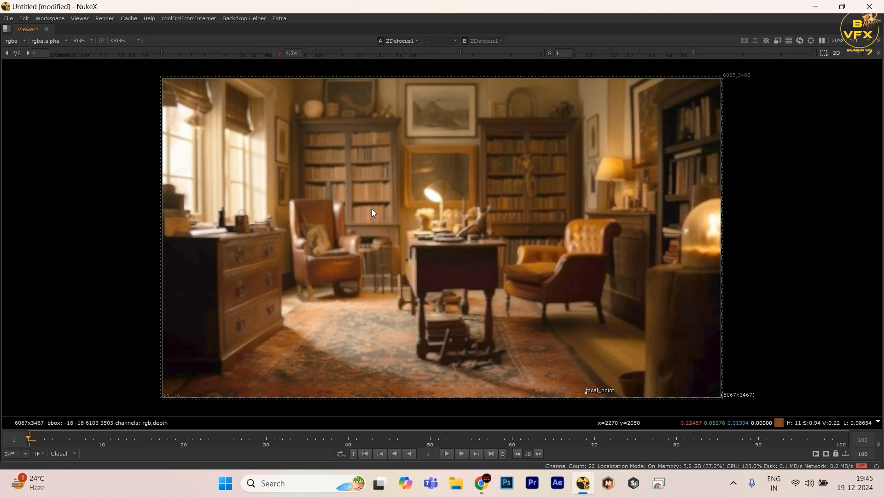
key("ctrl+s")
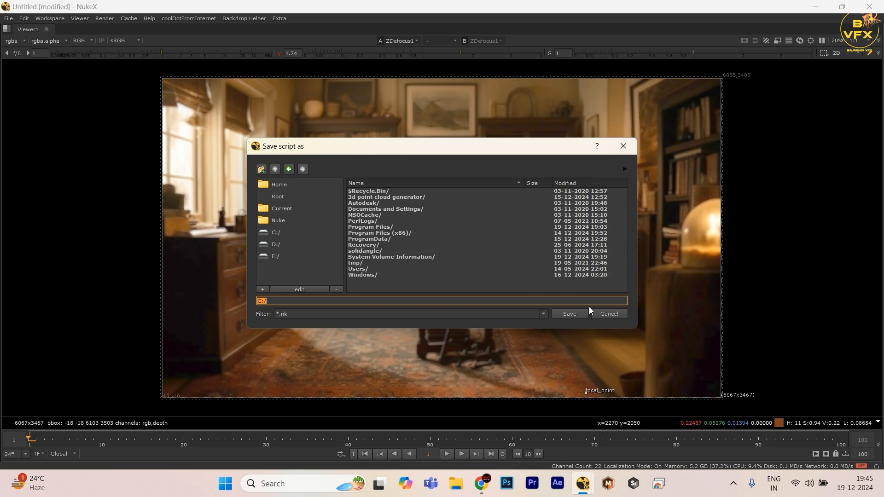
left_click(611, 313)
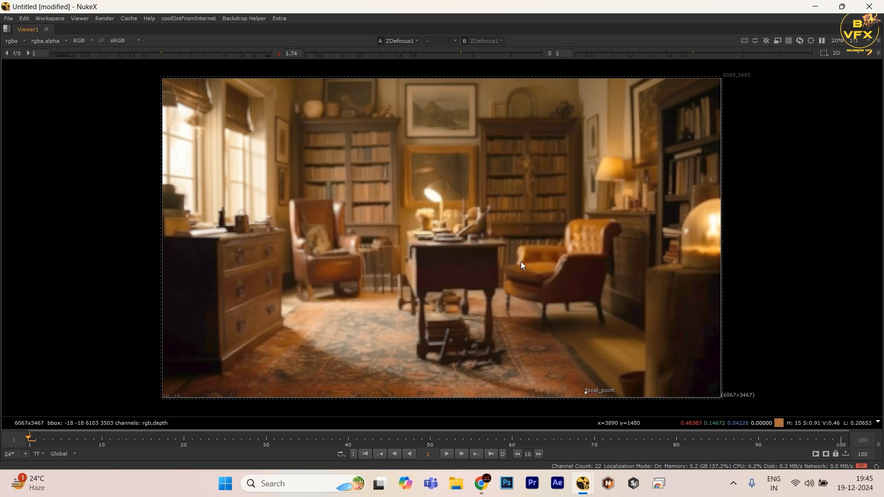
Hide the viewer overlays, play the defocus animation in the enlarged viewer, and restore the full workspace layout
key("o")
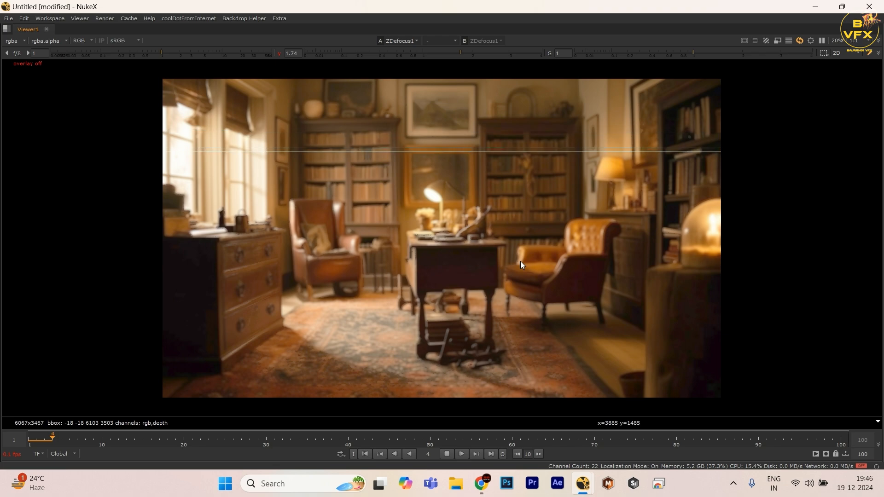
key("k")
key("space")
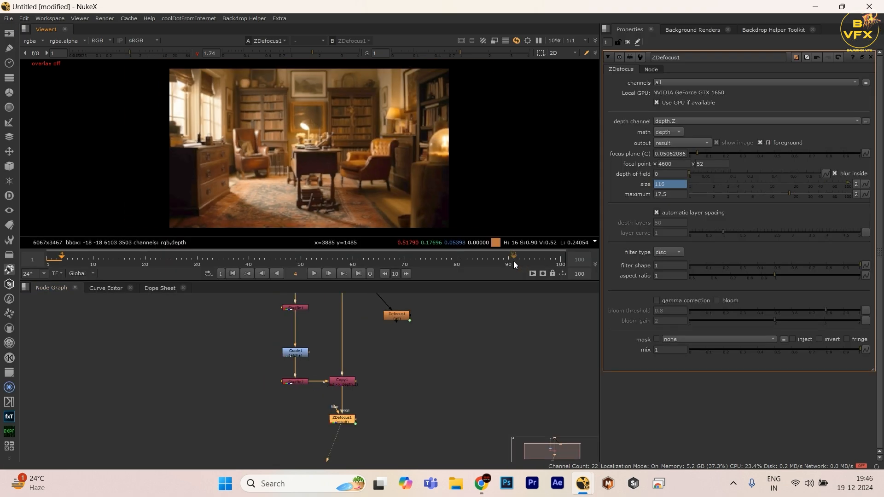
Change ZDefocus1's size expression to 50+(frame*1)
key("equal")
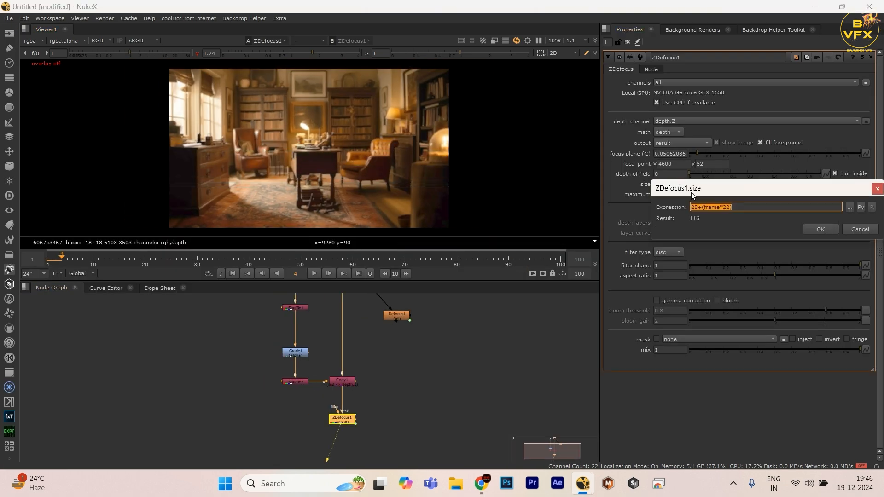
key("BackSpace")
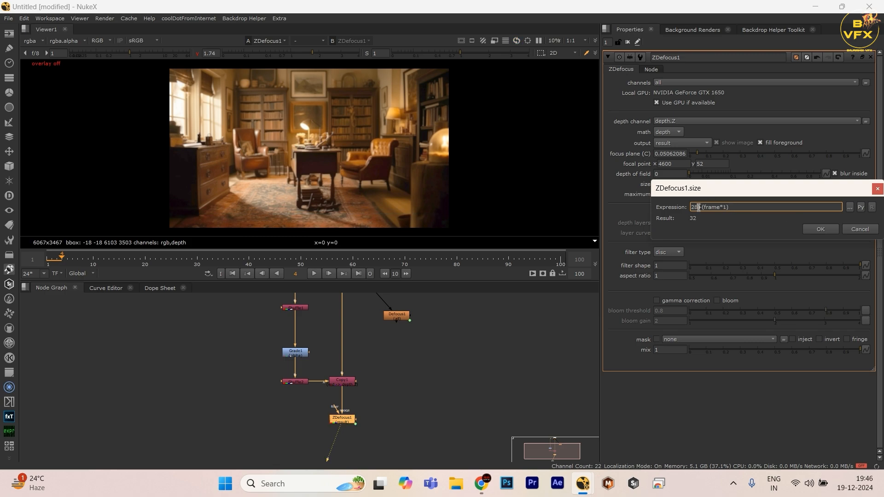
type("50")
key("Return")
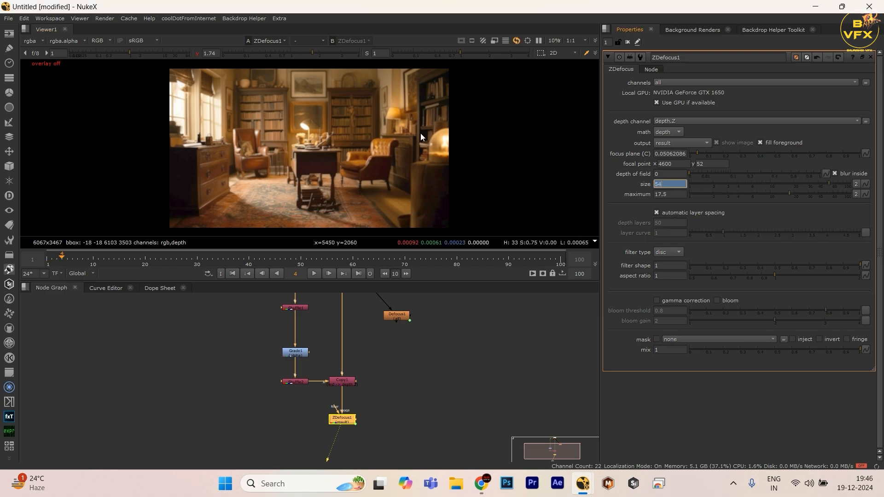
Play the updated ZDefocus1 animation from frame 1 and check it in the enlarged viewer
key("l")
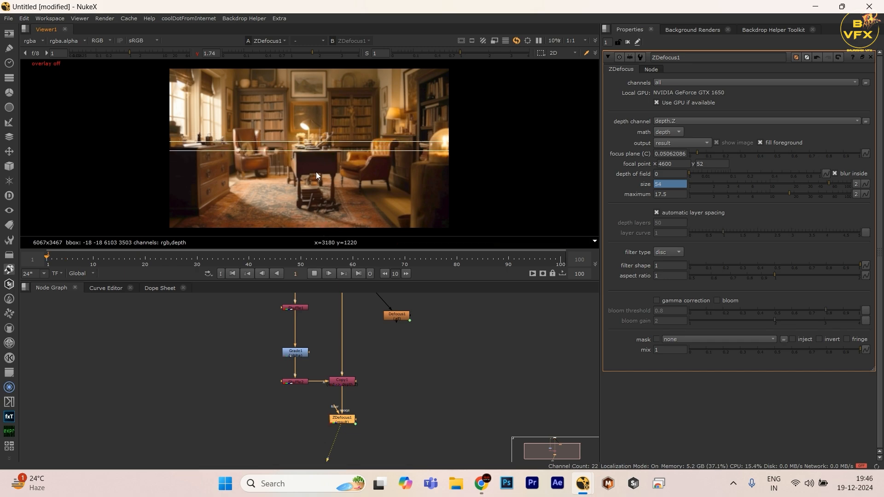
key("space")
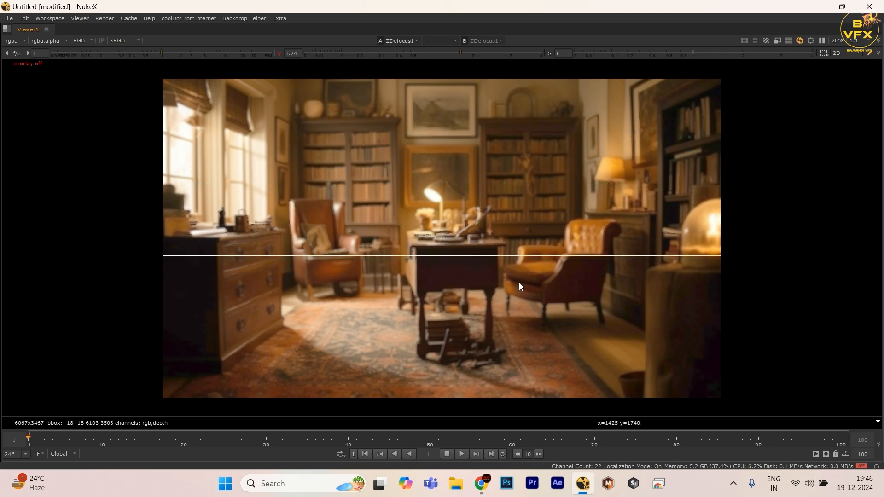
key("space")
Compare Copy1's output with ZDefocus1's output up close around the objects on the desk
left_click_drag(371, 368, 321, 394)
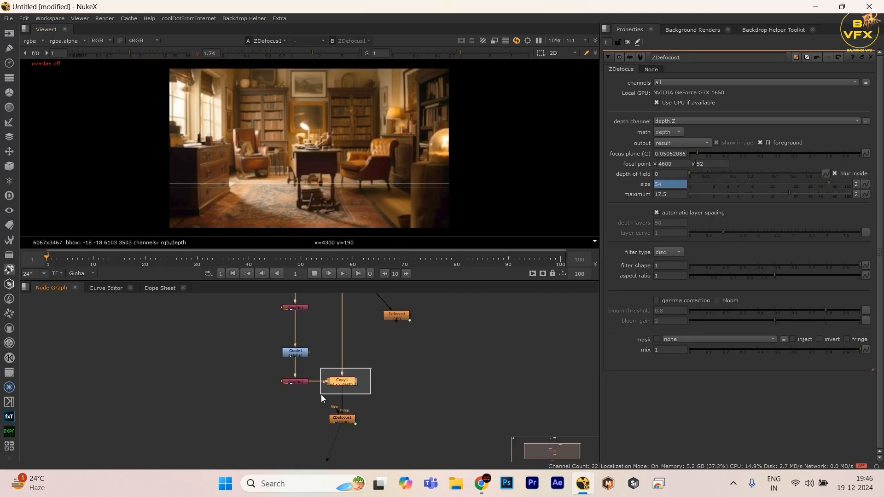
key("1")
scroll(340, 154, "up", 8)
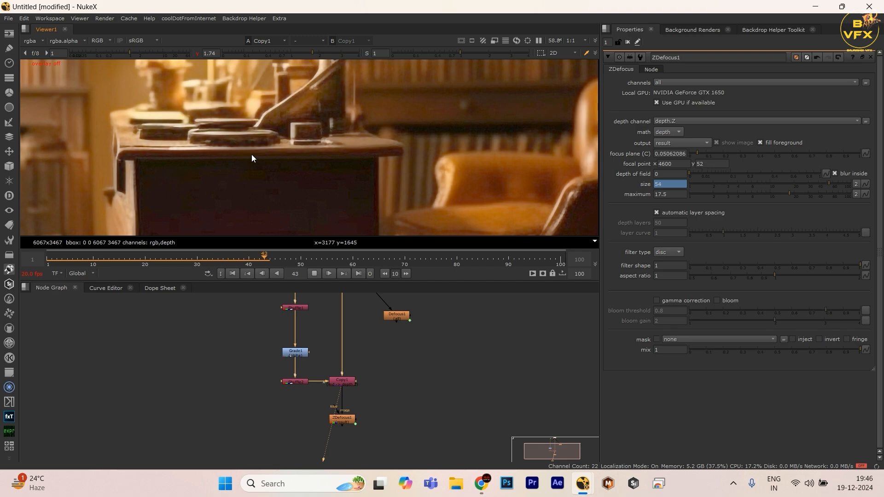
left_click(343, 417)
key("1")
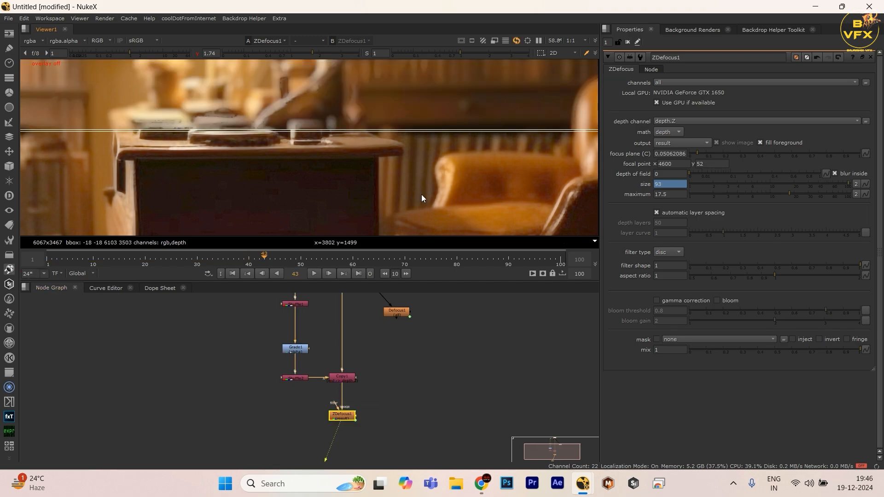
Examine ZDefocus1's blur around the central desk in the enlarged viewer at frames 43, 1 and 60
key("space")
key("f")
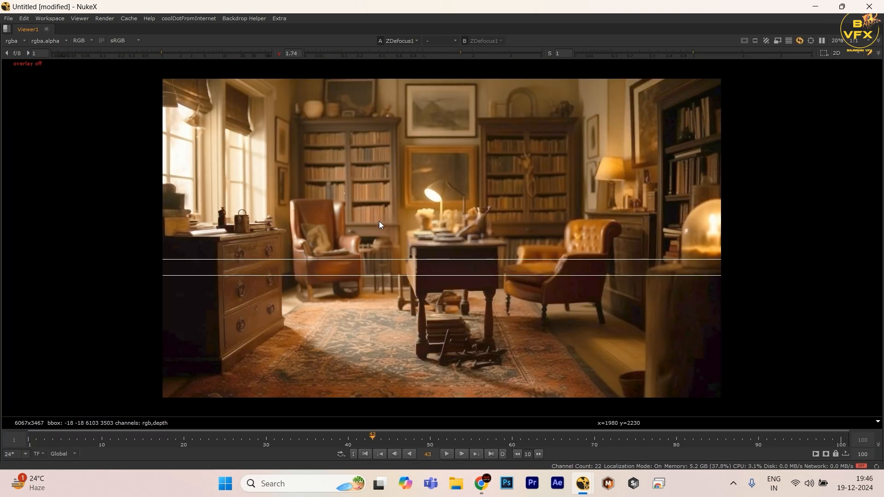
key("Home")
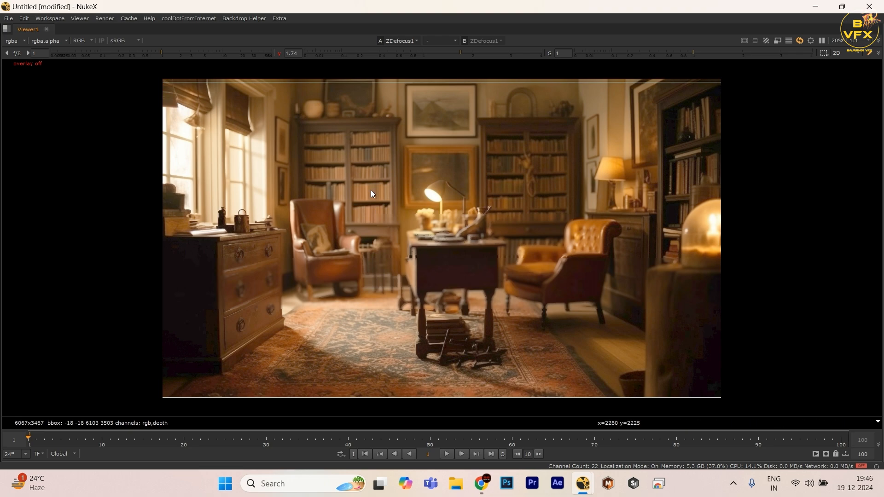
left_click_drag(357, 171, 572, 281)
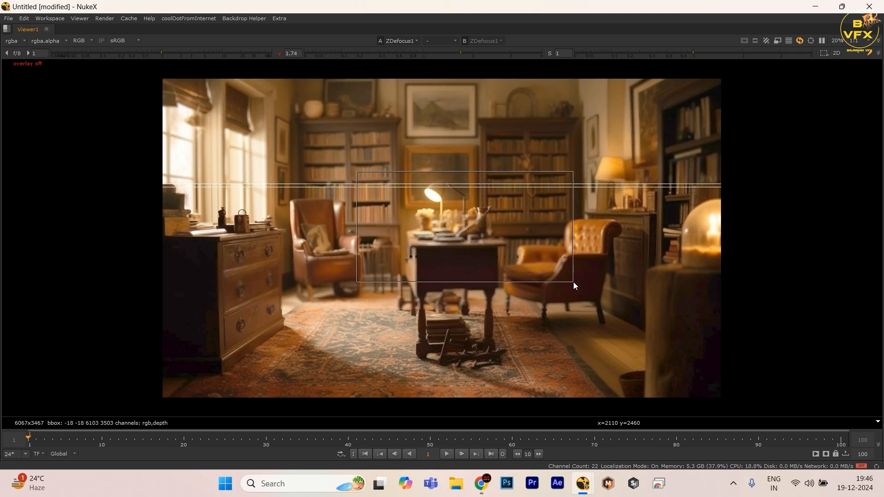
left_click_drag(381, 206, 551, 320)
left_click(512, 435)
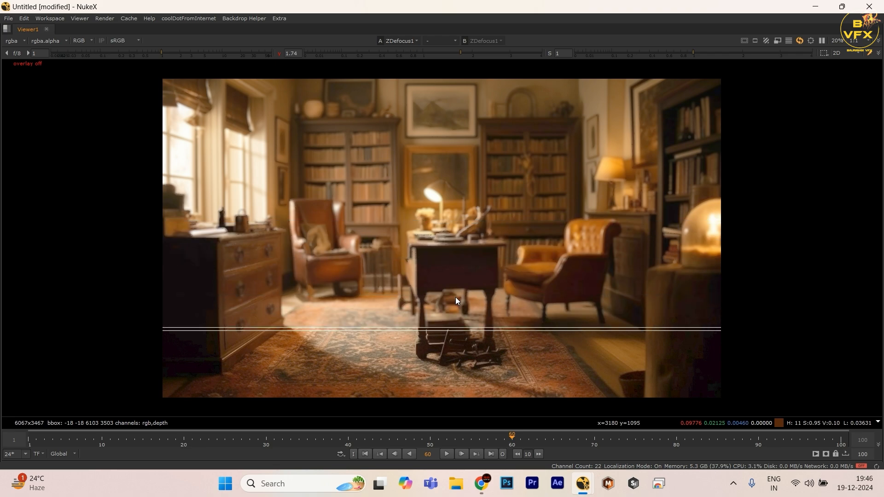
key("Home")
left_click_drag(339, 165, 471, 259)
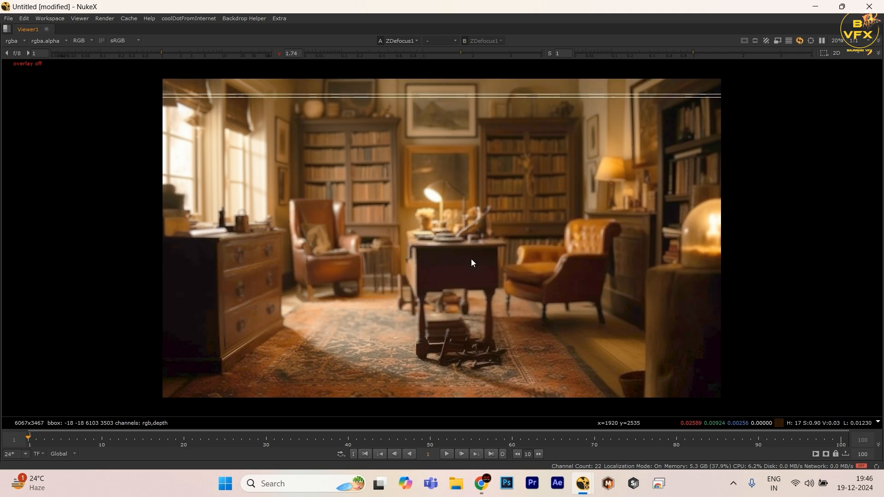
left_click_drag(394, 218, 471, 260)
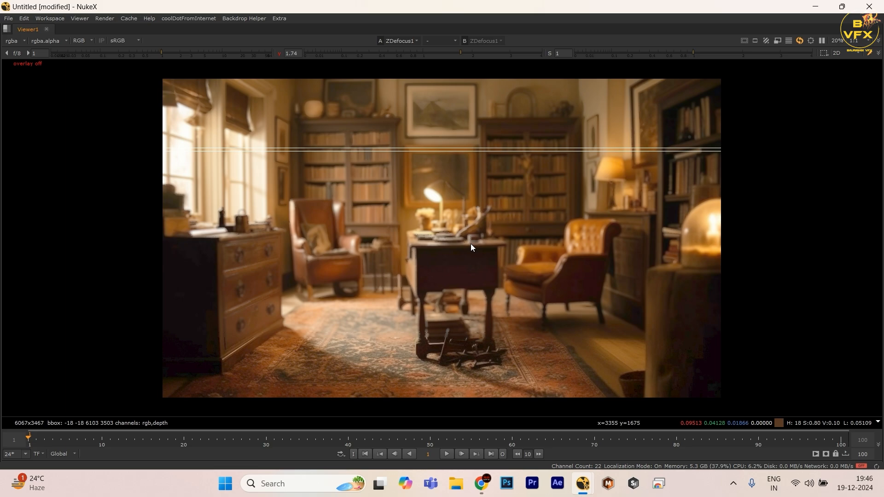
Compare the edges of the desk objects up close between frames 1 and 100, and restore the full workspace layout
scroll(471, 244, "up", 3)
left_click_drag(278, 99, 500, 272)
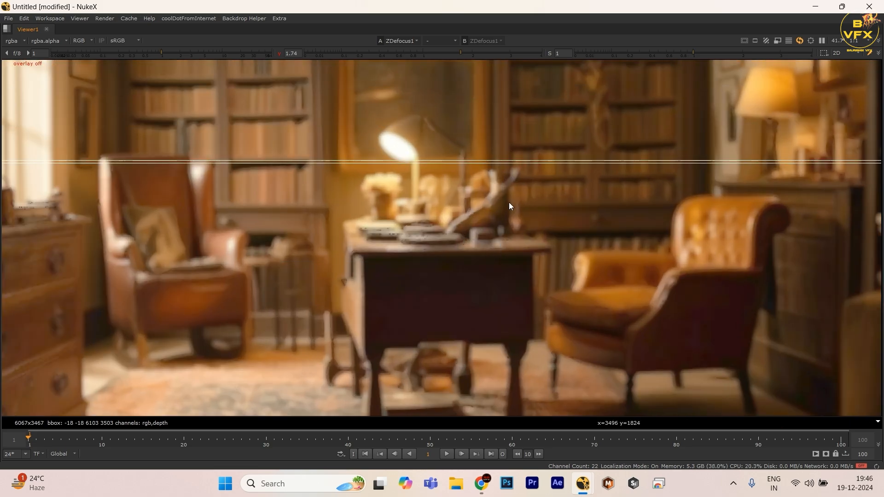
left_click_drag(509, 193, 378, 282)
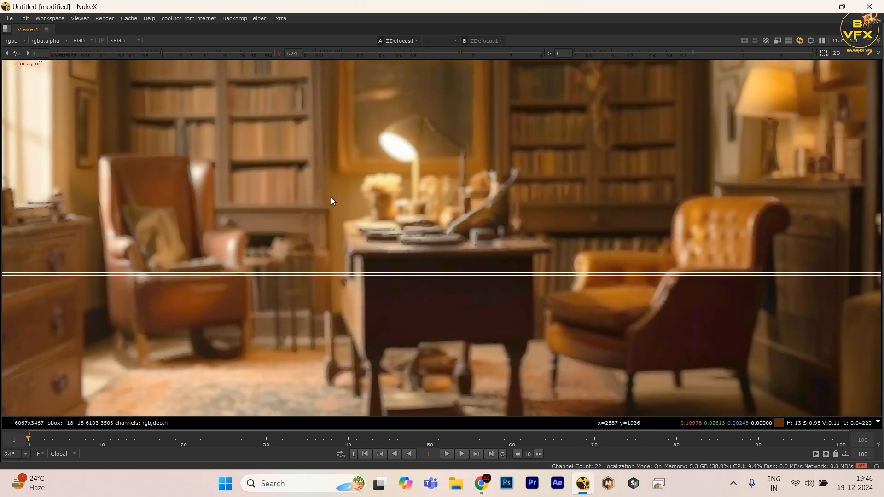
scroll(433, 243, "up", 3)
key("Left")
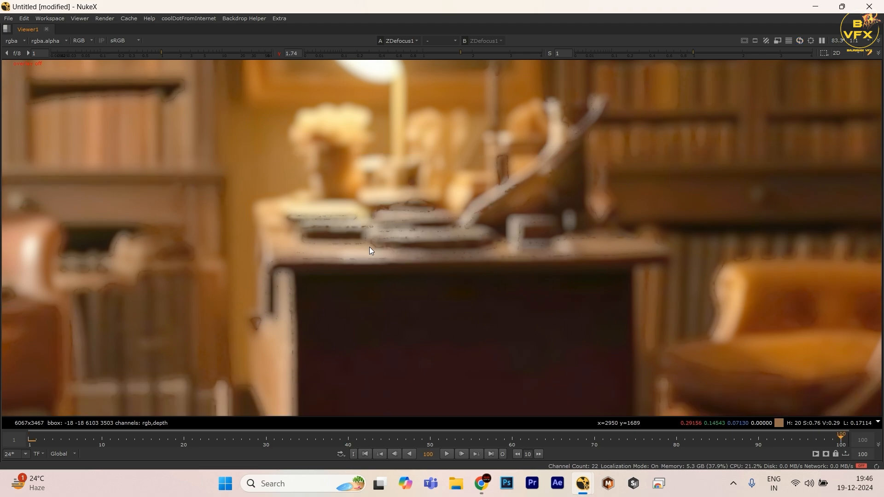
key("Right")
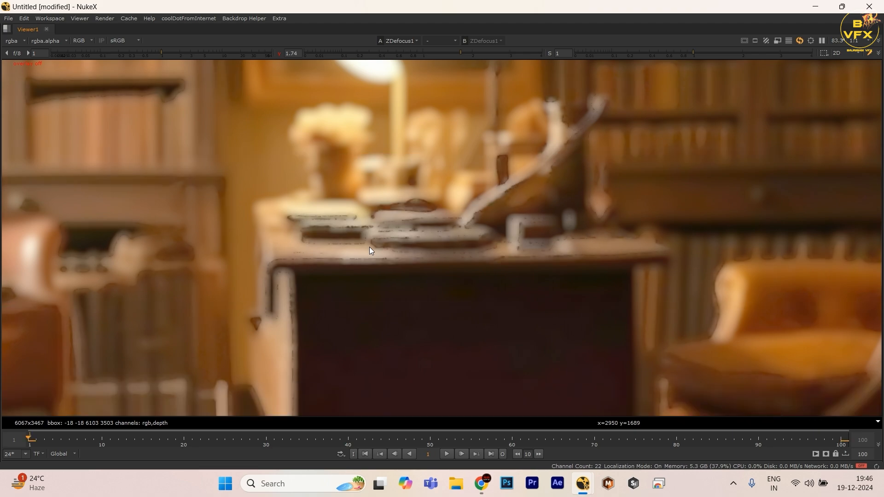
key("Left")
key("Right")
key("Left")
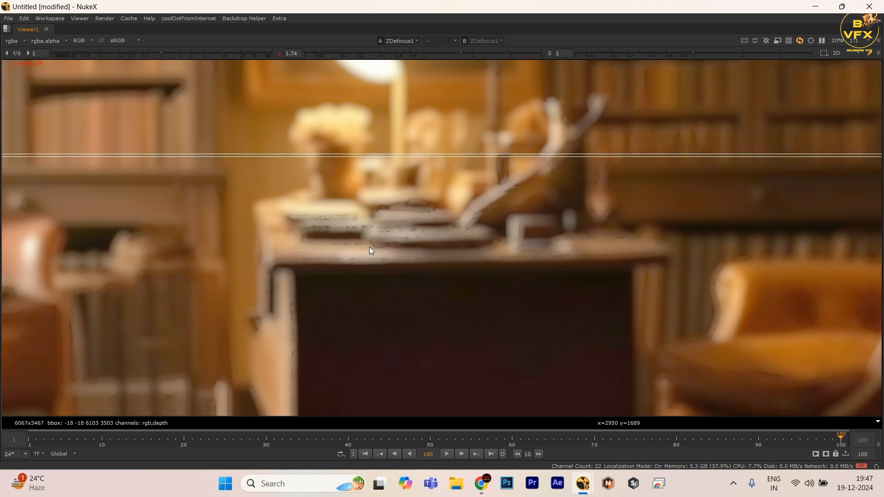
key("f")
key("space")
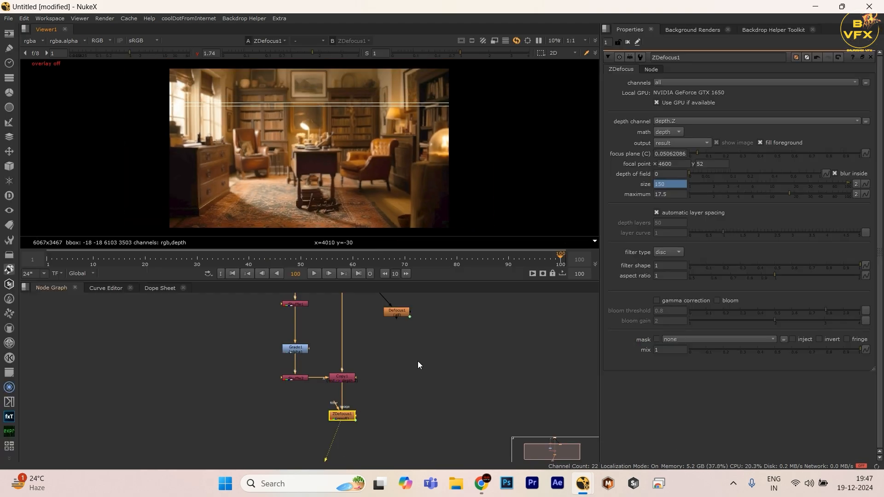
View the outputs of Copy1 and Shuffle2, examining Shuffle2's red-channel image around the desk
left_click(342, 378)
key("1")
left_click(317, 394)
left_click(295, 378)
key("1")
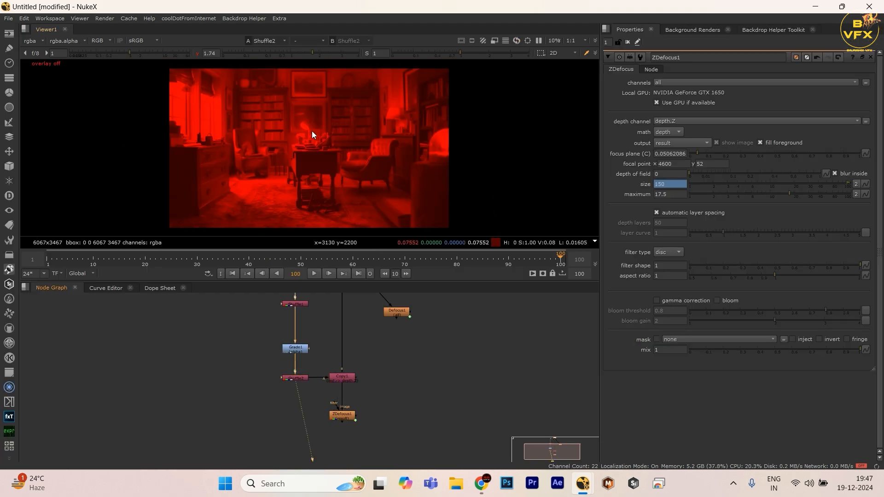
scroll(313, 144, "up", 8)
left_click_drag(348, 144, 242, 191)
View Defocus1's output fitted in the enlarged viewer and play its animation from frame 1
left_click(396, 313)
key("1")
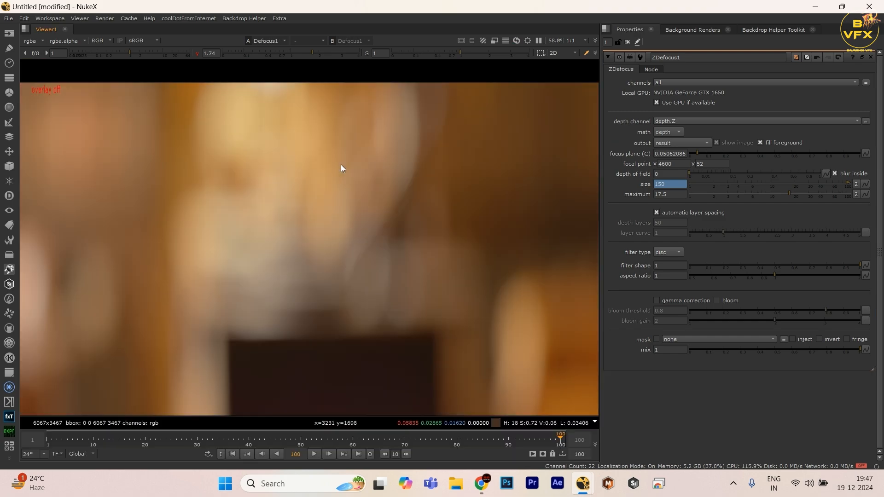
key("space")
key("f")
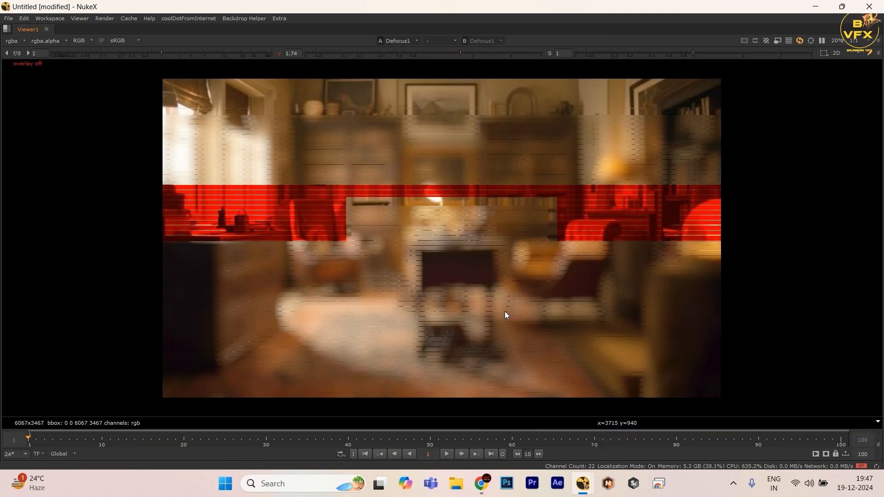
key("l")
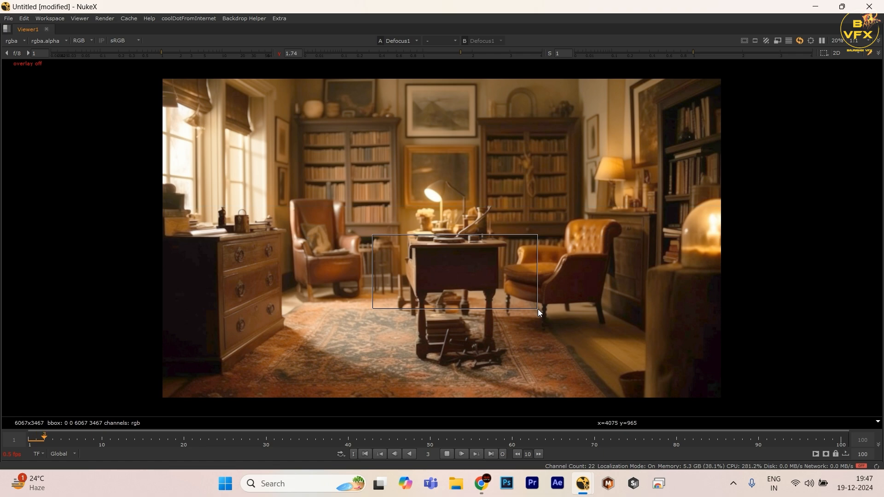